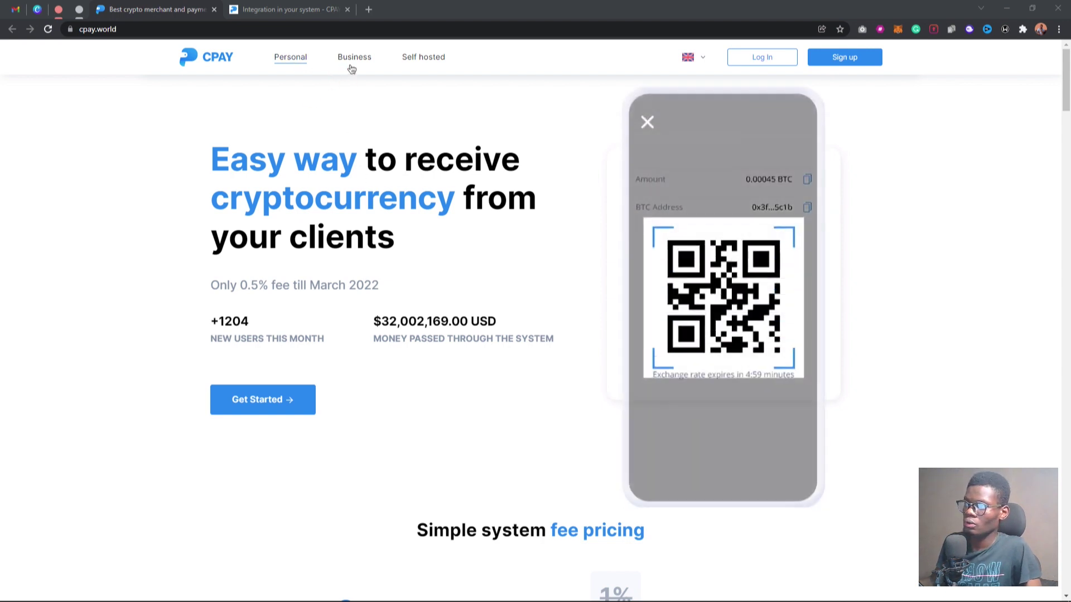
- Scroll the cpay.world home page past fee pricing, crypto rates and Coming soon coins to wallets
scroll(385, 186, down, 8)
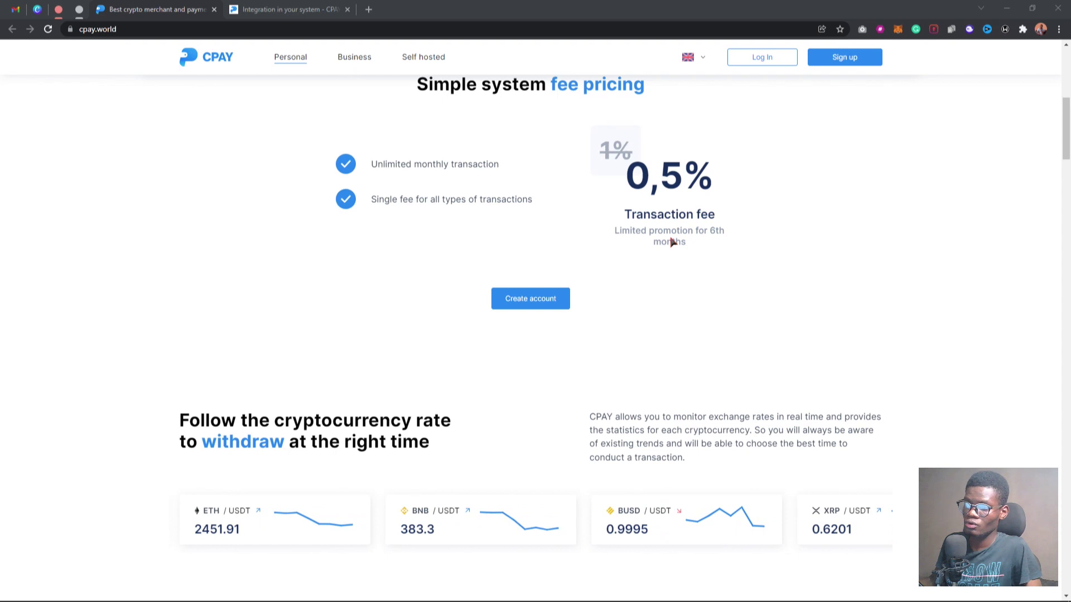
scroll(672, 242, down, 4)
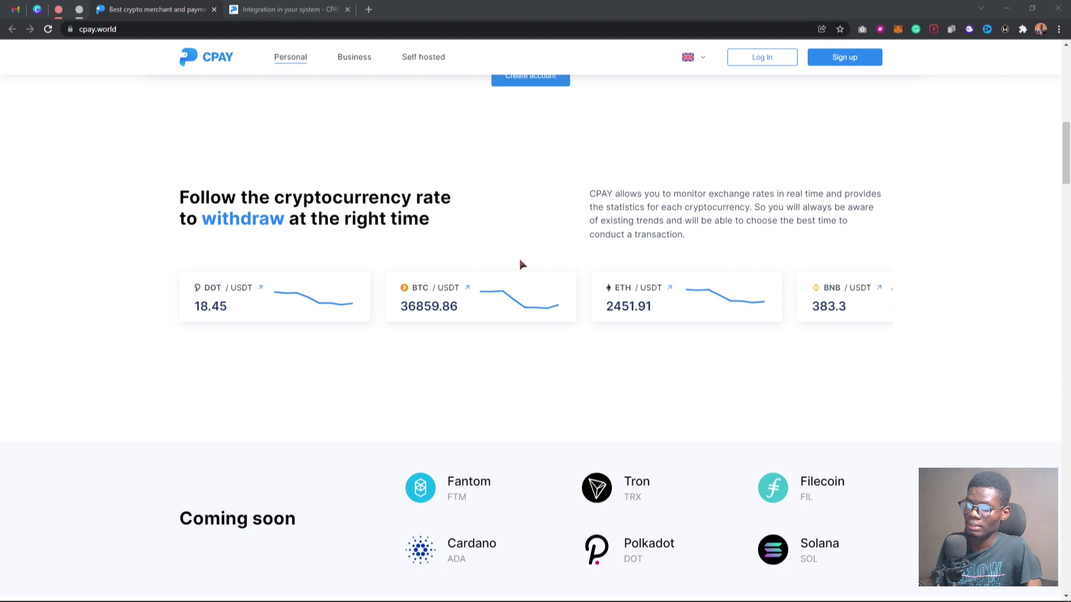
scroll(502, 270, down, 4)
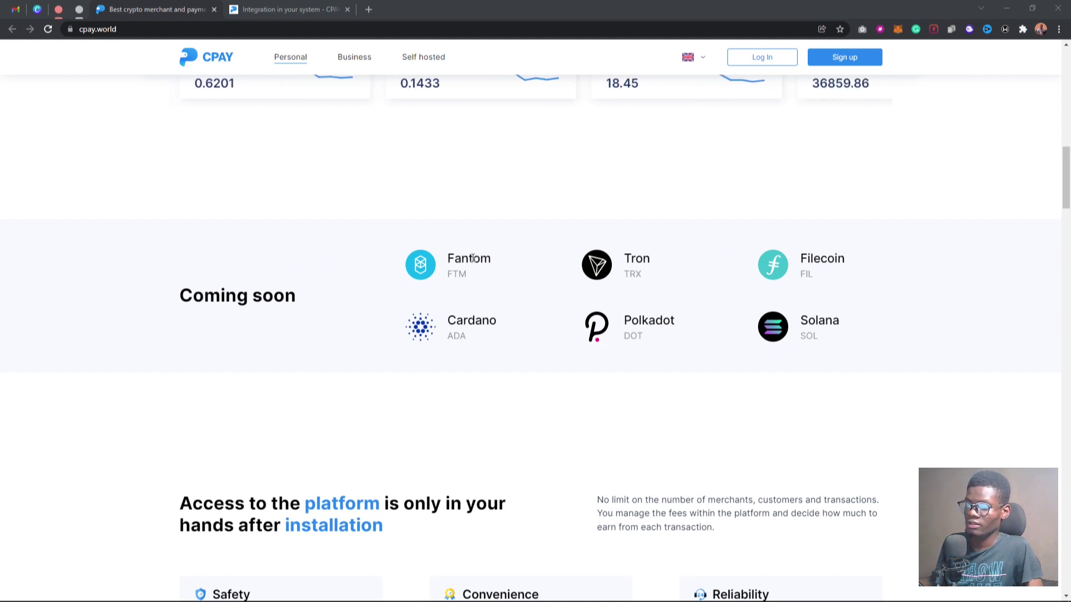
scroll(471, 260, down, 6)
scroll(555, 334, down, 3)
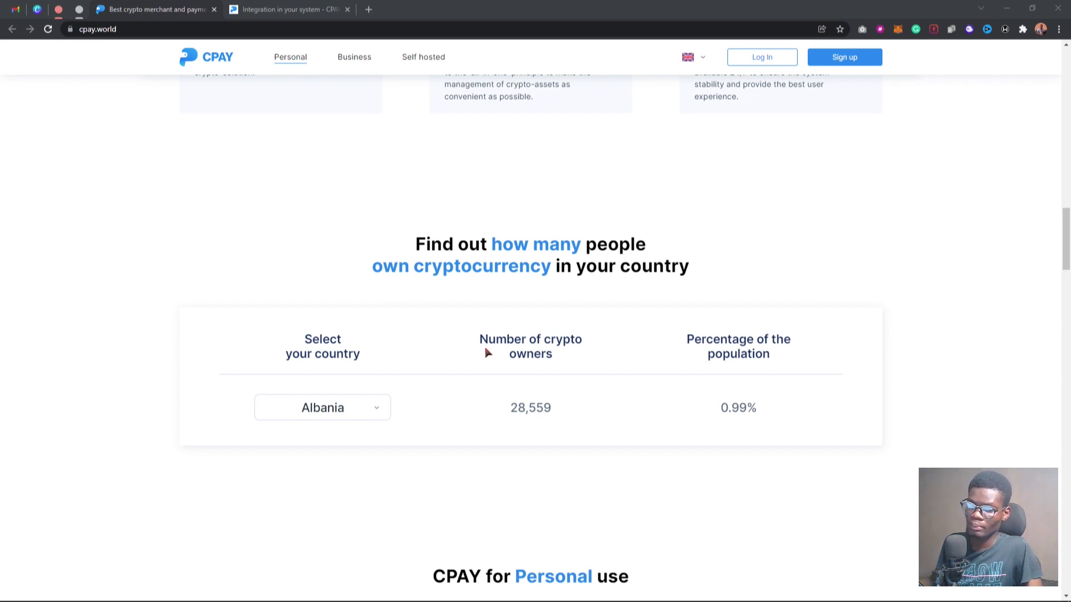
scroll(485, 347, down, 10)
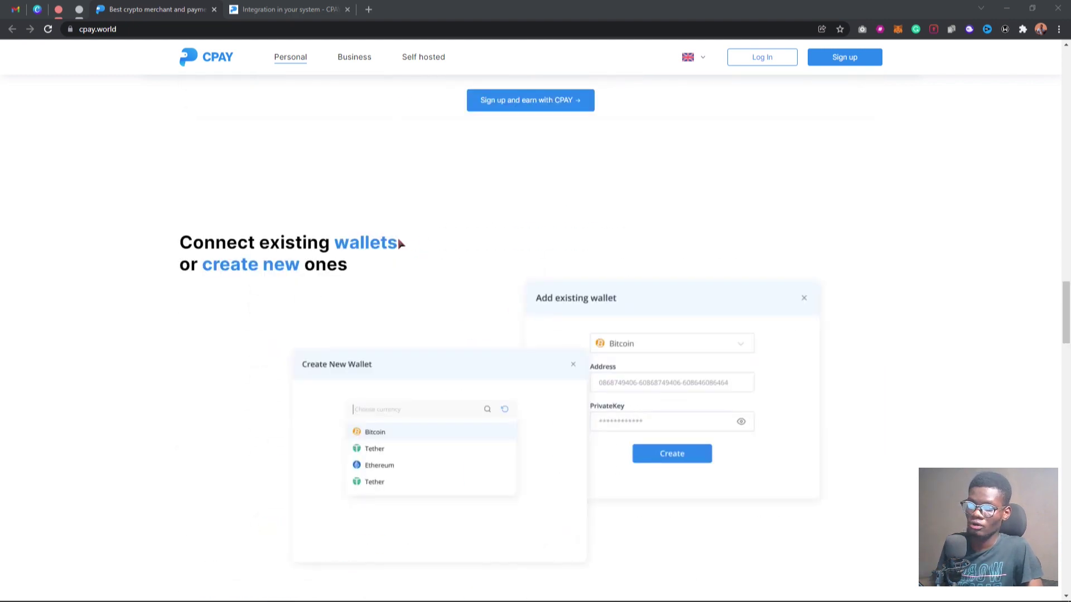
- Scroll down through all-in-one services, How it works and the capabilities sign-up box, then back up slightly
scroll(400, 243, down, 2)
scroll(438, 266, down, 1)
scroll(416, 259, down, 5)
scroll(414, 256, down, 14)
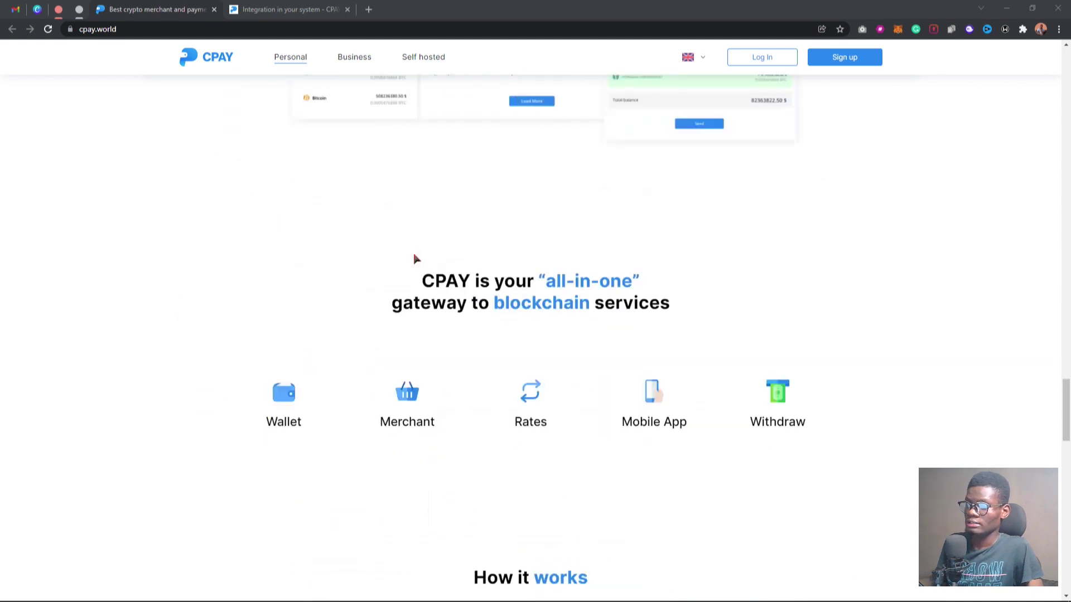
scroll(415, 262, up, 4)
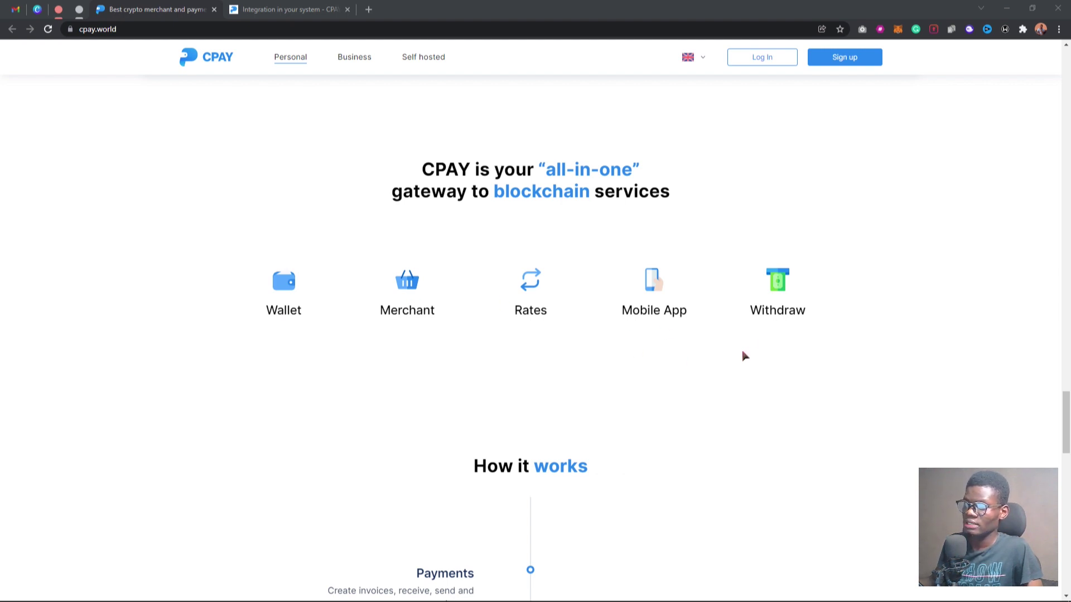
scroll(744, 353, down, 6)
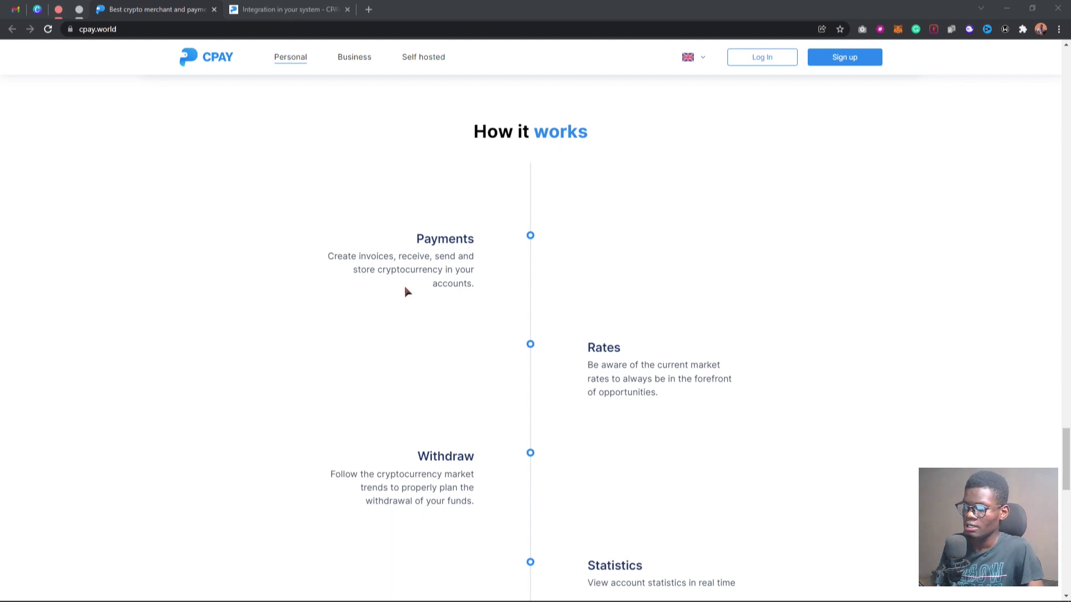
scroll(654, 396, down, 2)
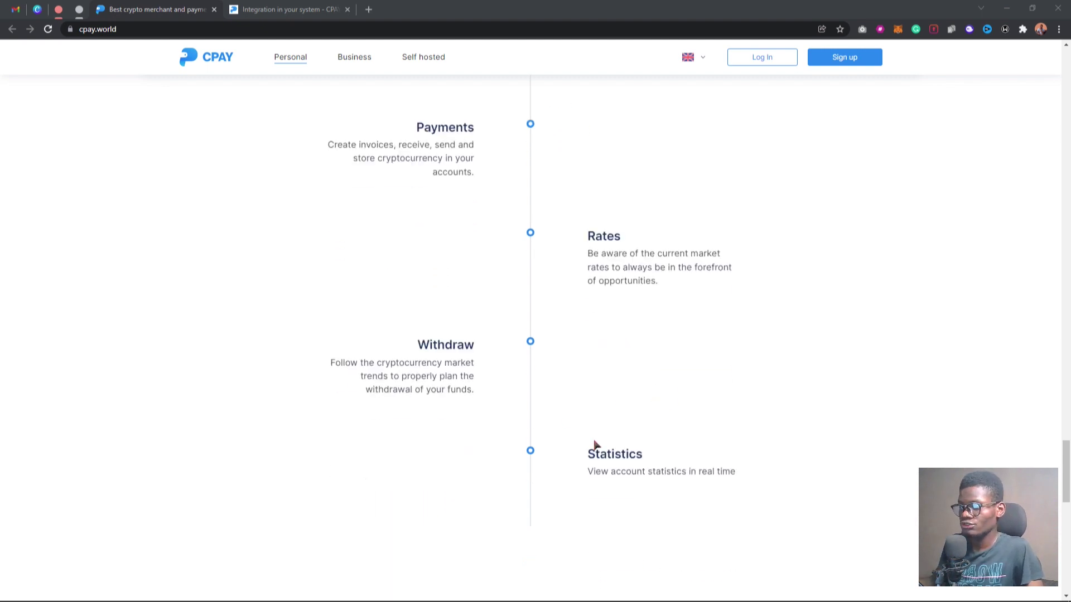
scroll(611, 399, down, 6)
scroll(598, 404, down, 8)
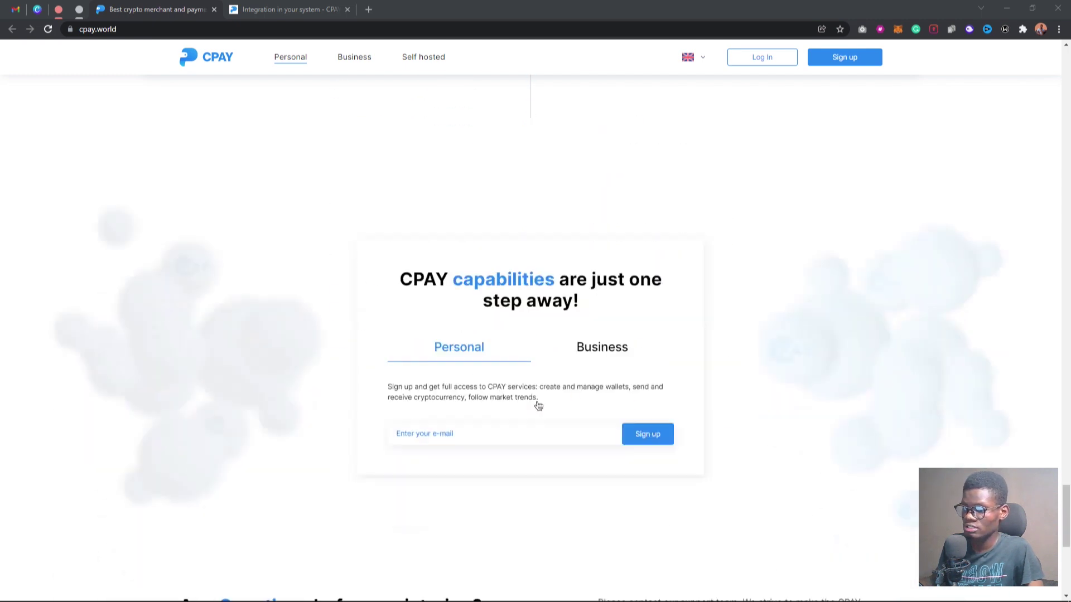
scroll(463, 399, up, 10)
scroll(462, 396, up, 2)
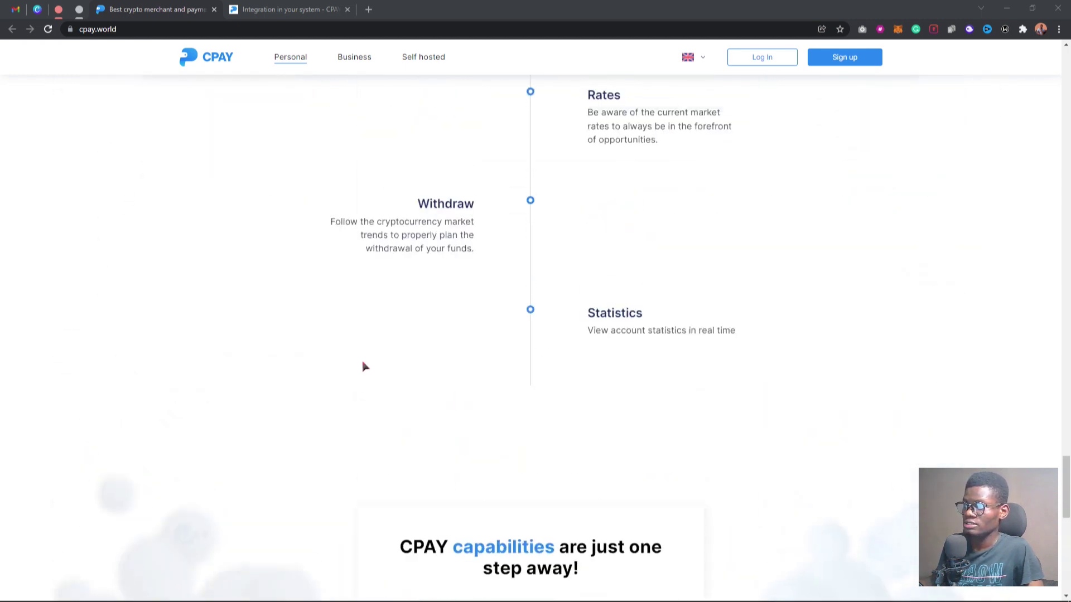
click(290, 10)
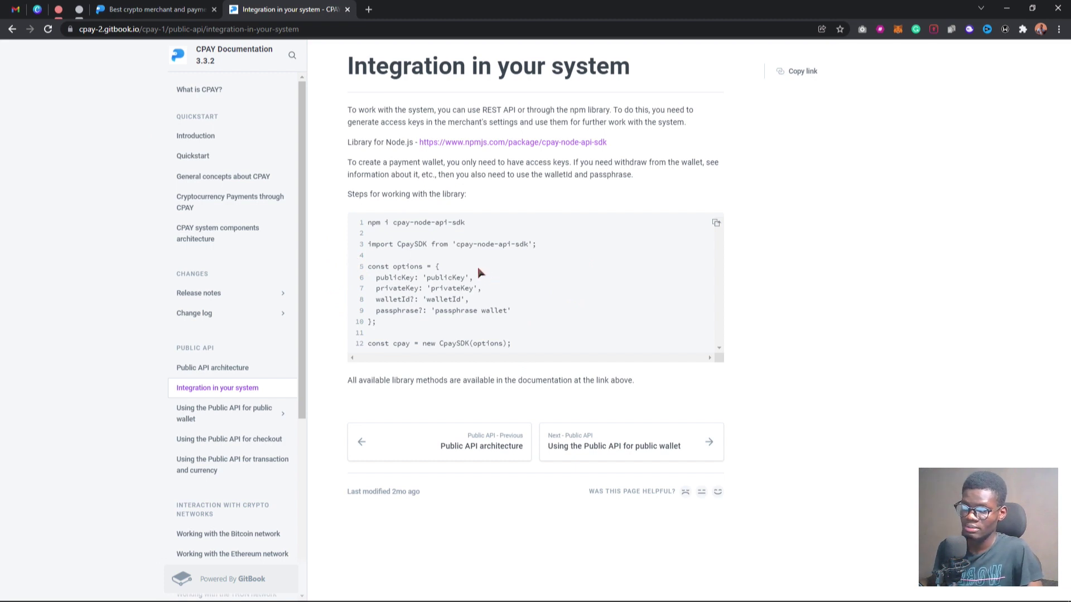
key(ctrl+shift+Tab)
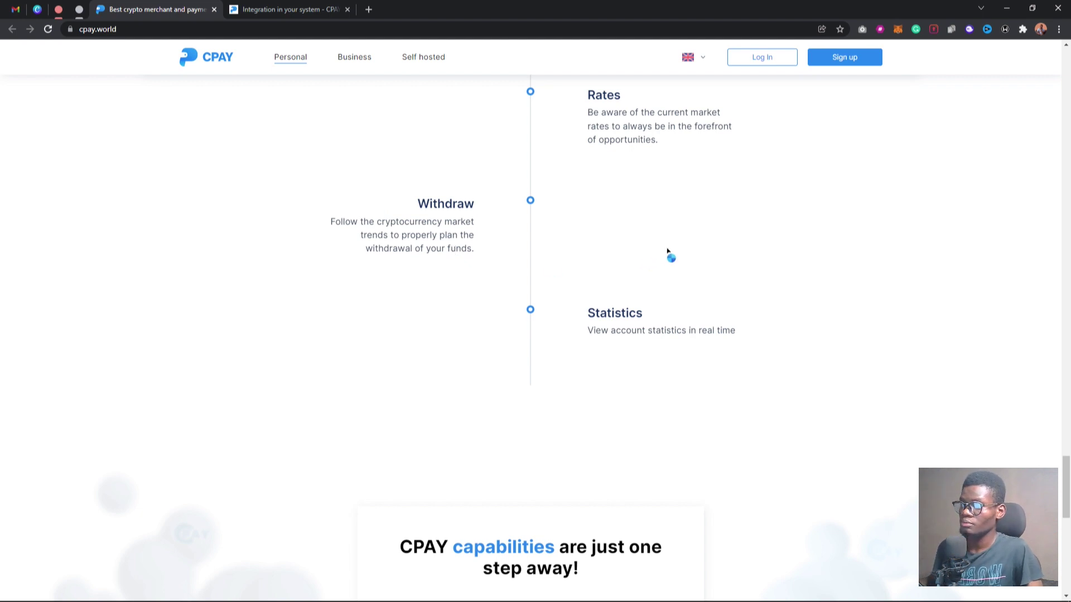
- Log in to the CPAY merchant account at app.cpay.world/login with the saved credentials
scroll(667, 251, up, 20)
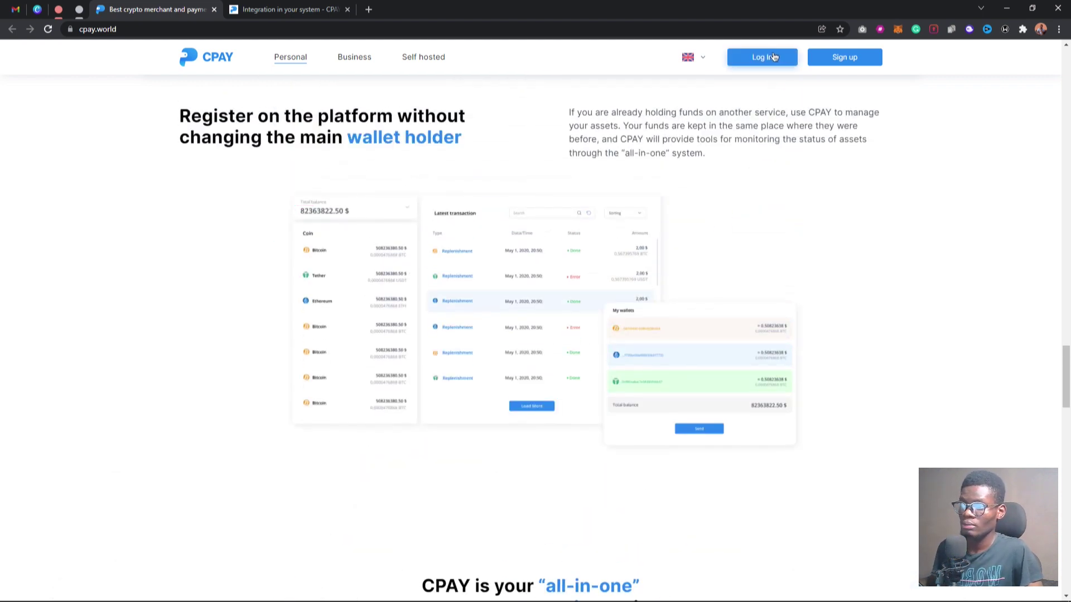
click(774, 58)
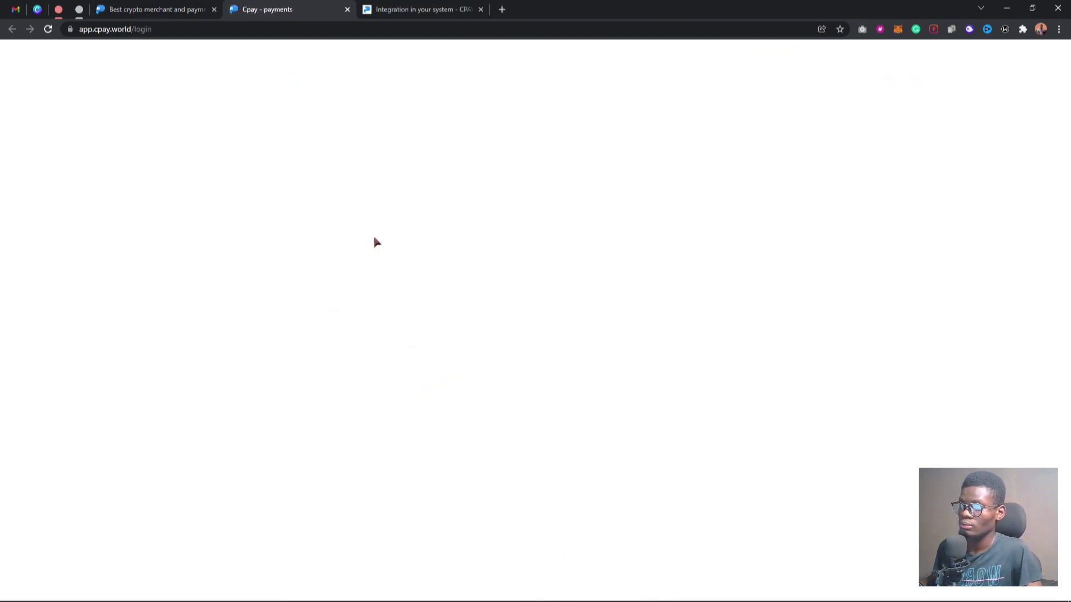
click(424, 360)
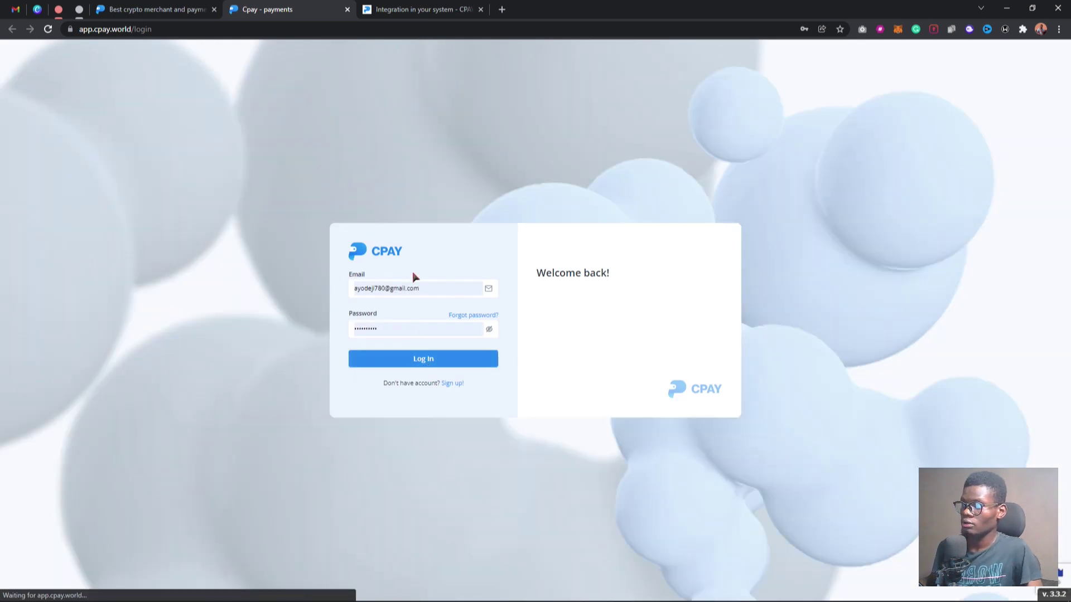
click(425, 364)
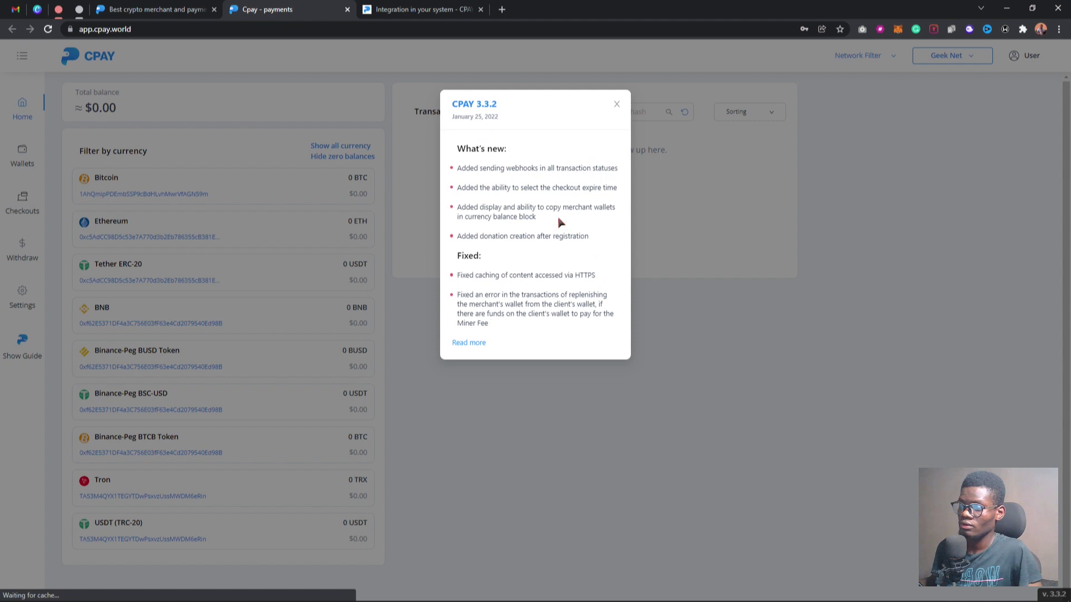
- Close the version 3.3.2 release notes and check the Network Filter and Geek Net dropdowns
click(617, 106)
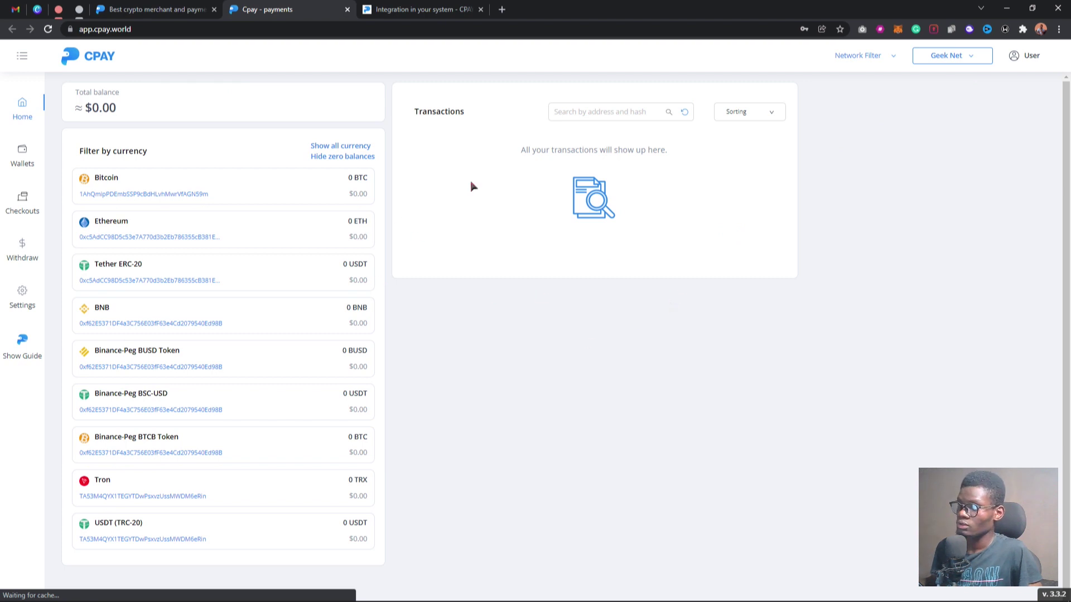
scroll(333, 223, down, 1)
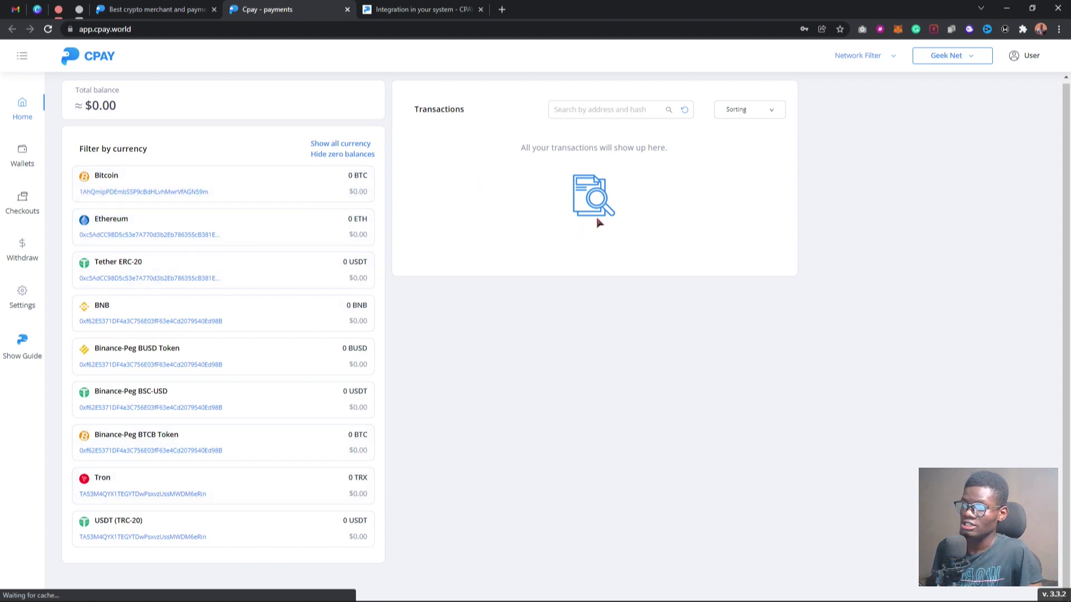
mouse_move(885, 60)
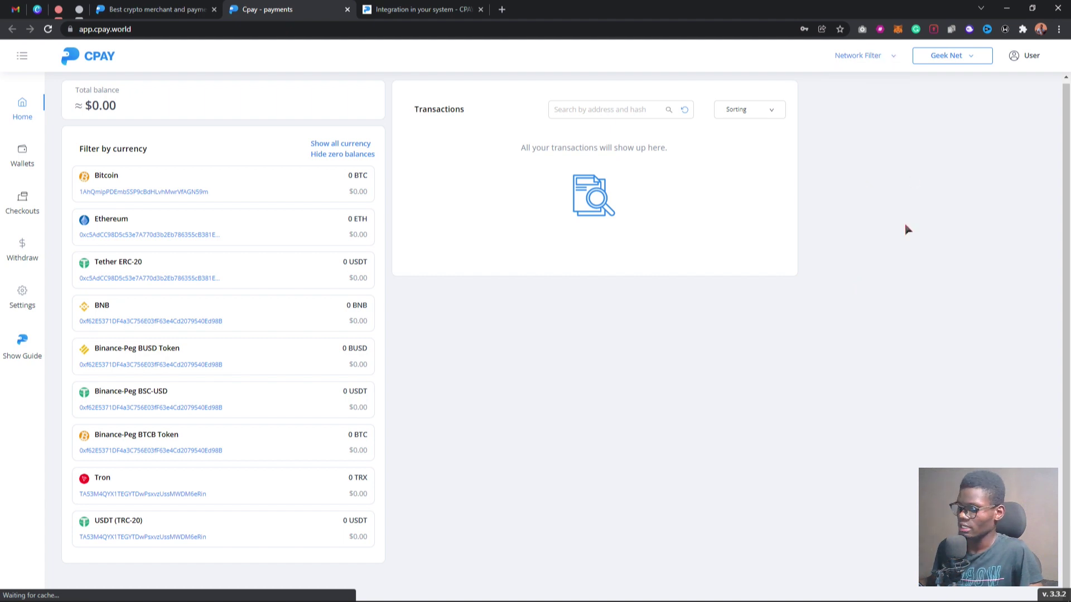
mouse_move(958, 65)
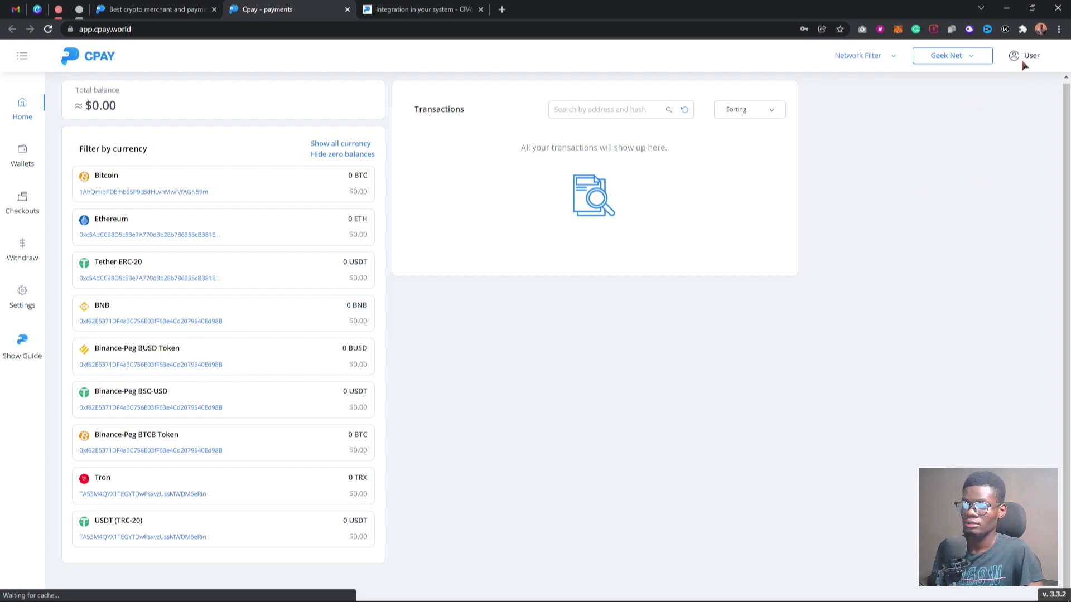
- Open Wallets and start creating a new wallet, then cancel without choosing a currency
click(24, 154)
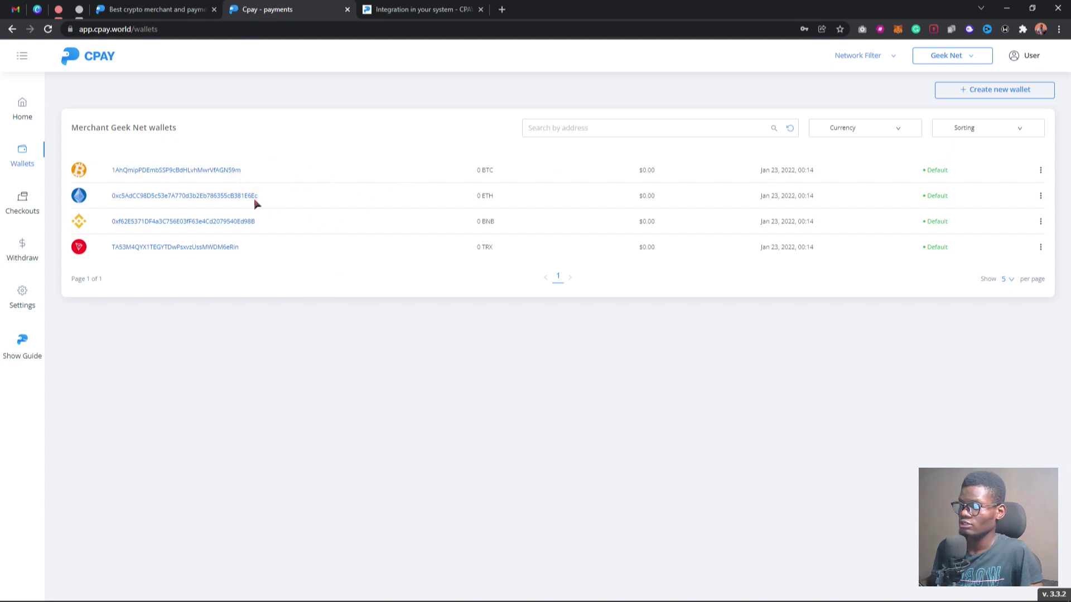
click(977, 90)
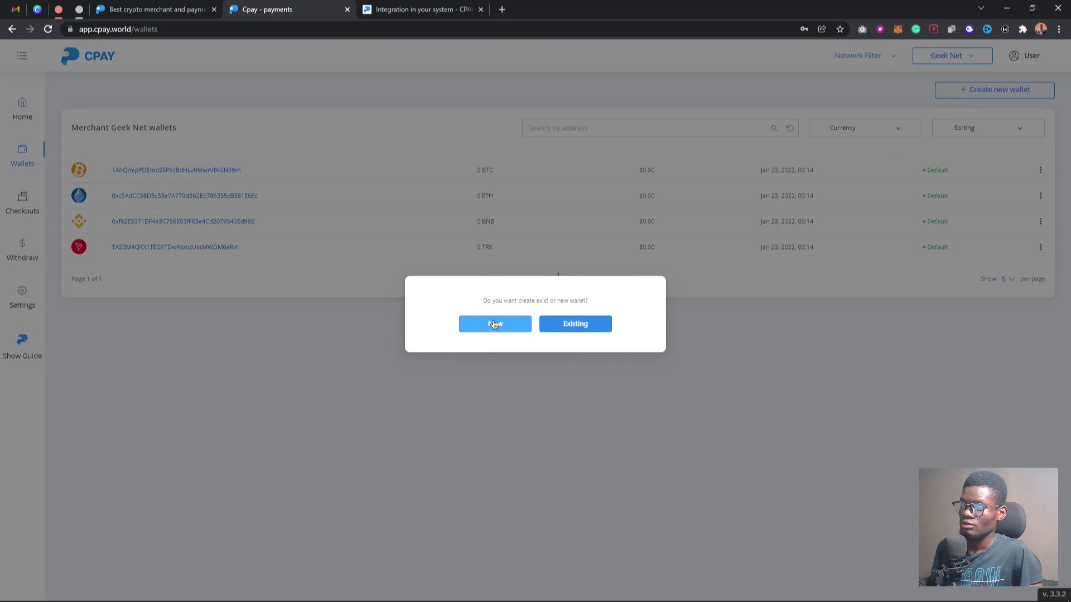
click(494, 324)
click(499, 302)
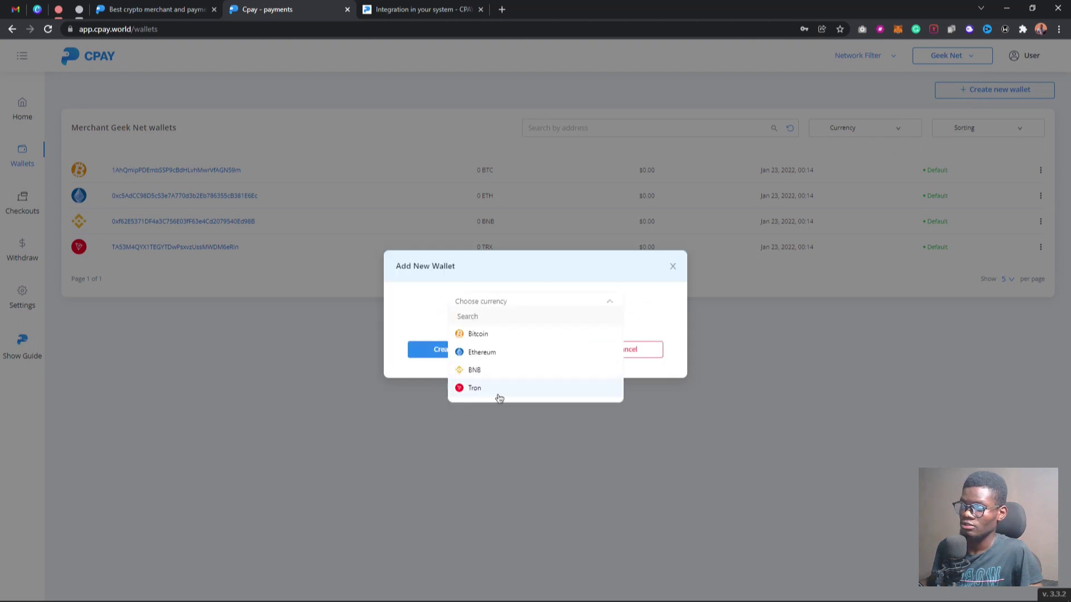
click(664, 316)
click(626, 350)
click(982, 90)
click(421, 392)
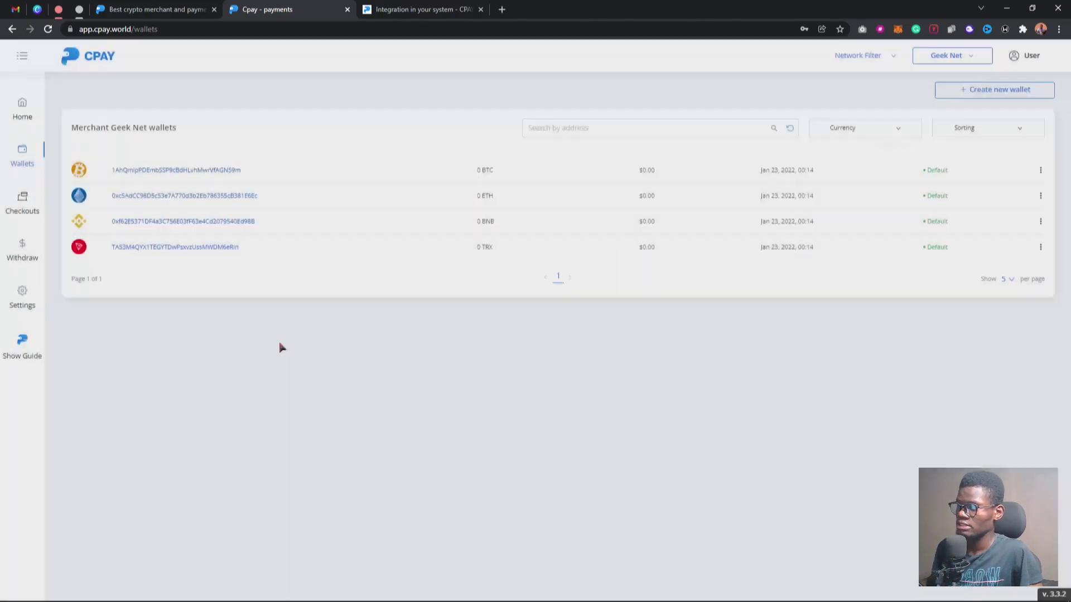
- Copy the Buy Gucci checkout's payment link from the Checkouts page
click(20, 211)
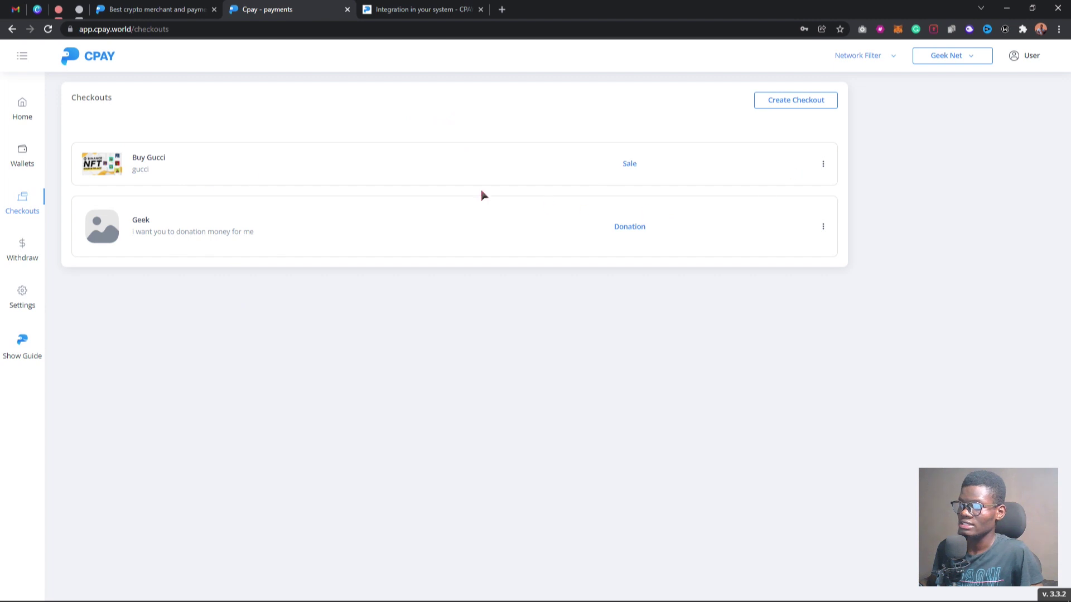
click(198, 171)
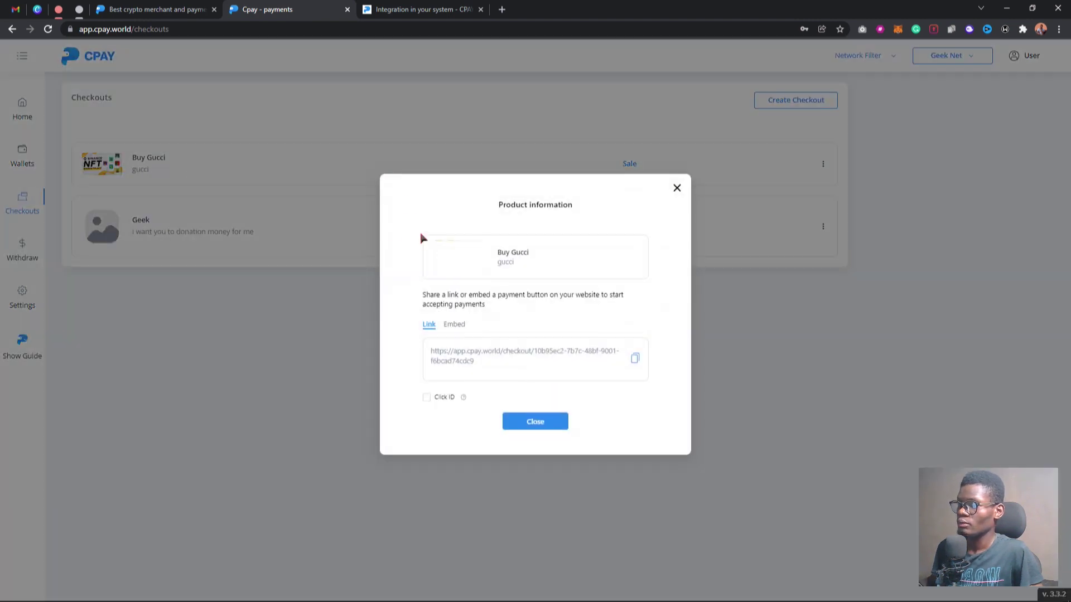
click(636, 358)
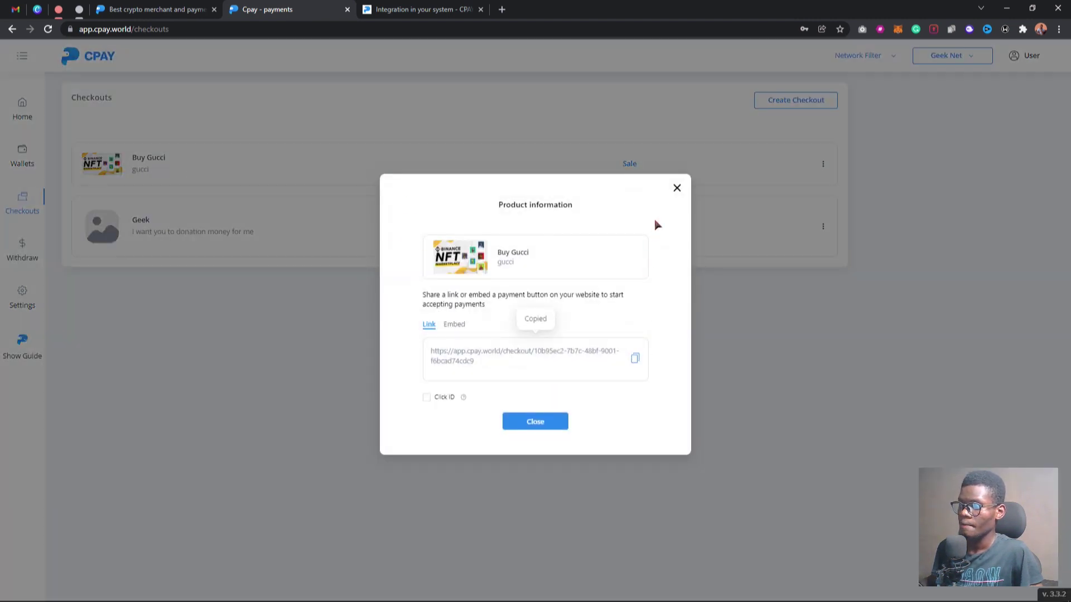
click(677, 188)
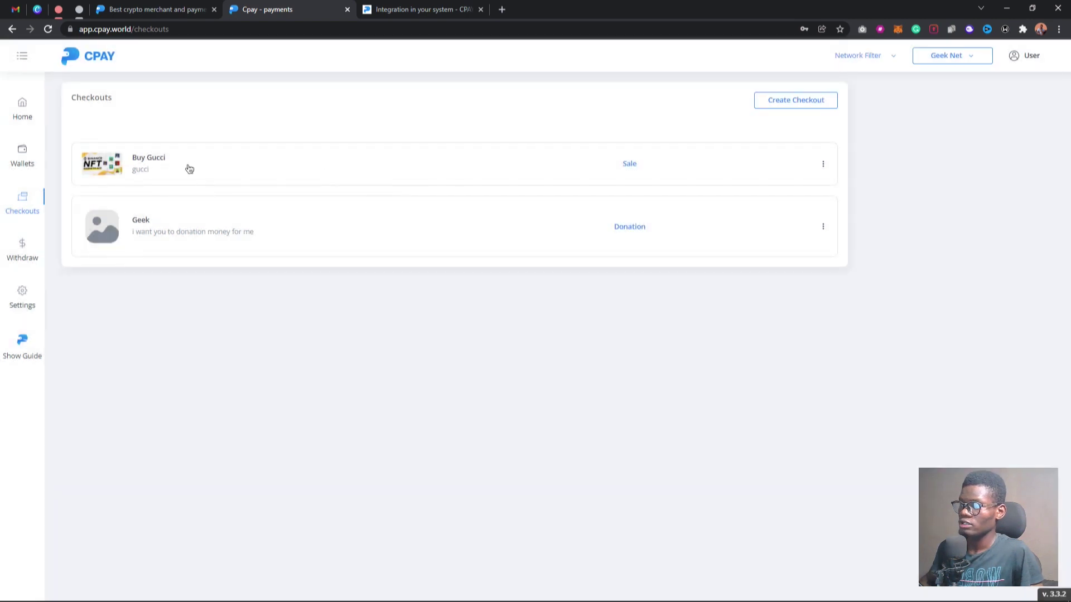
- Paste the Buy Gucci checkout link into a new Chrome tab and load it
click(502, 10)
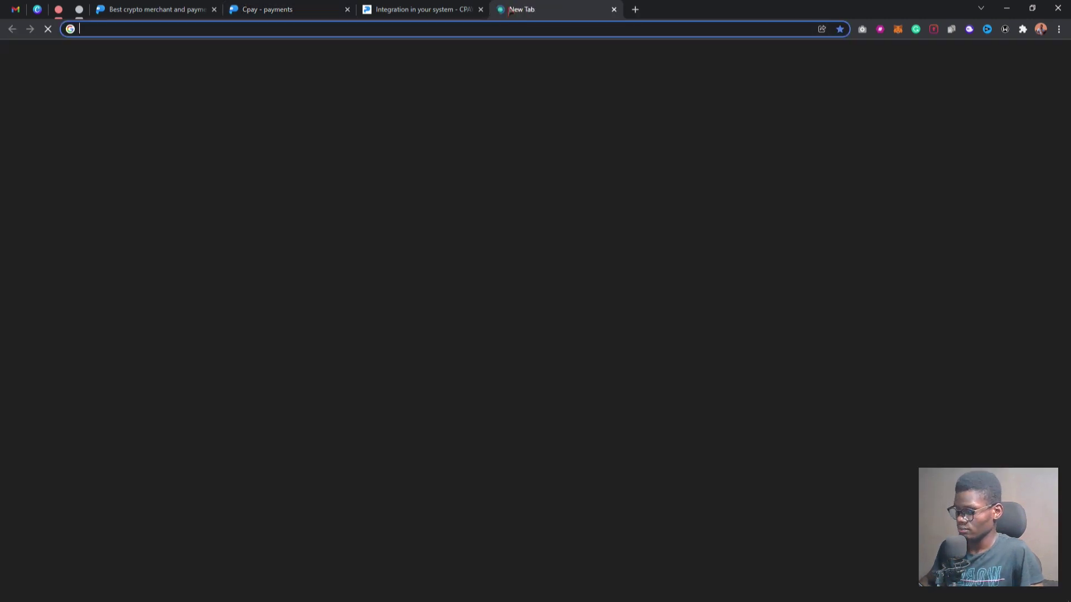
key(super)
click(517, 27)
key(ctrl+v)
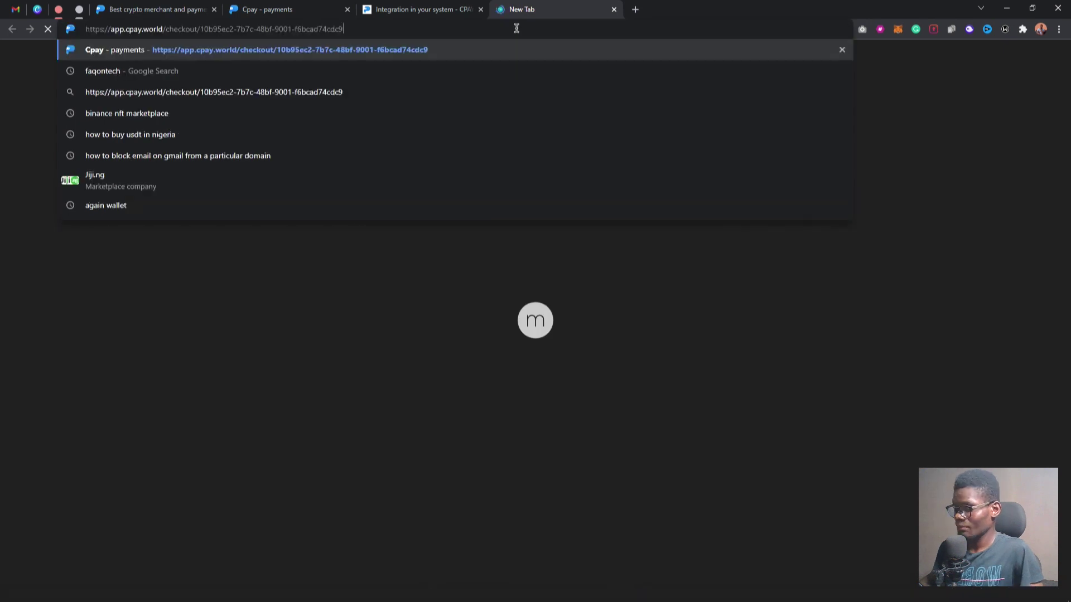
key(Return)
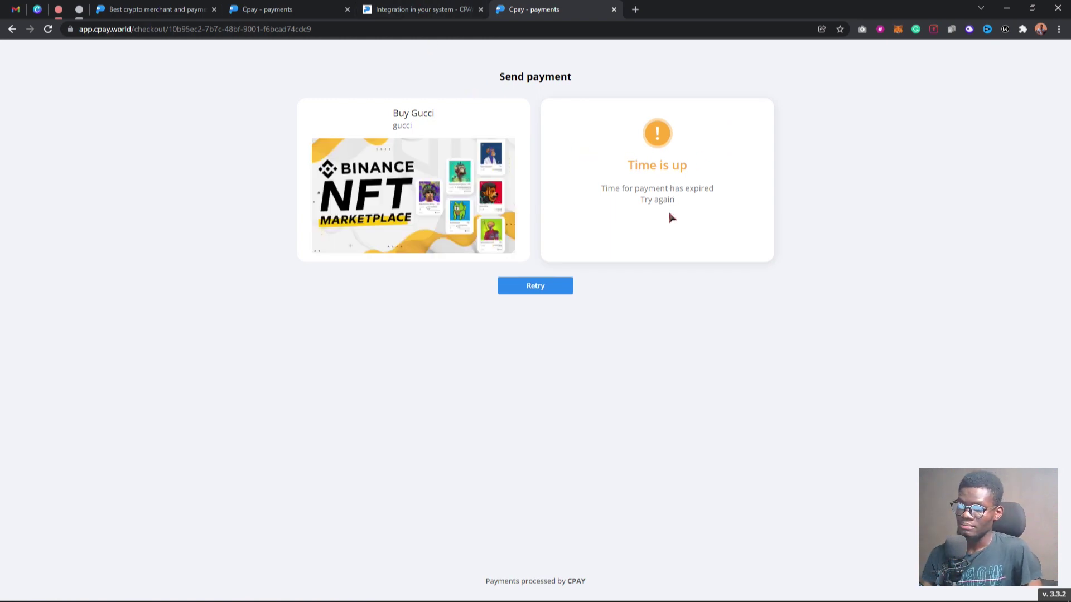
- Retry the expired Buy Gucci payment and look over the currency options
click(536, 284)
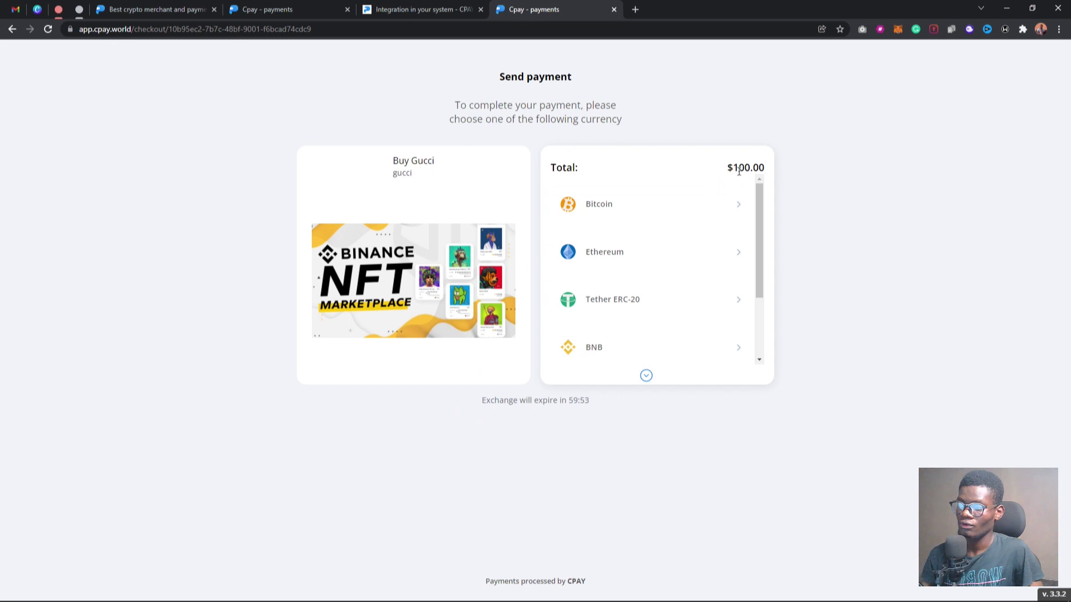
scroll(691, 277, down, 2)
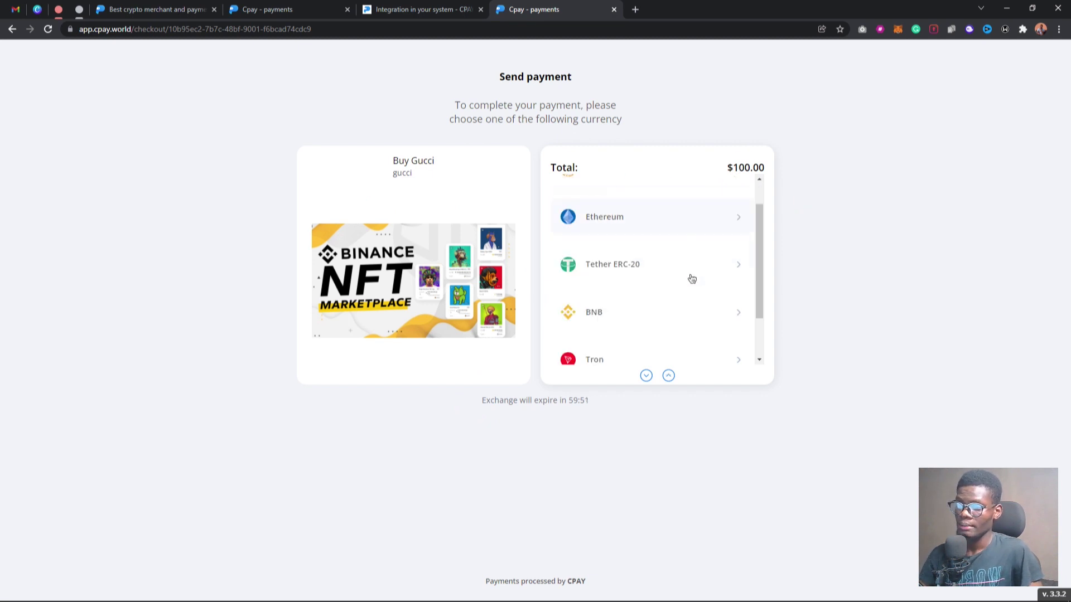
scroll(630, 291, up, 2)
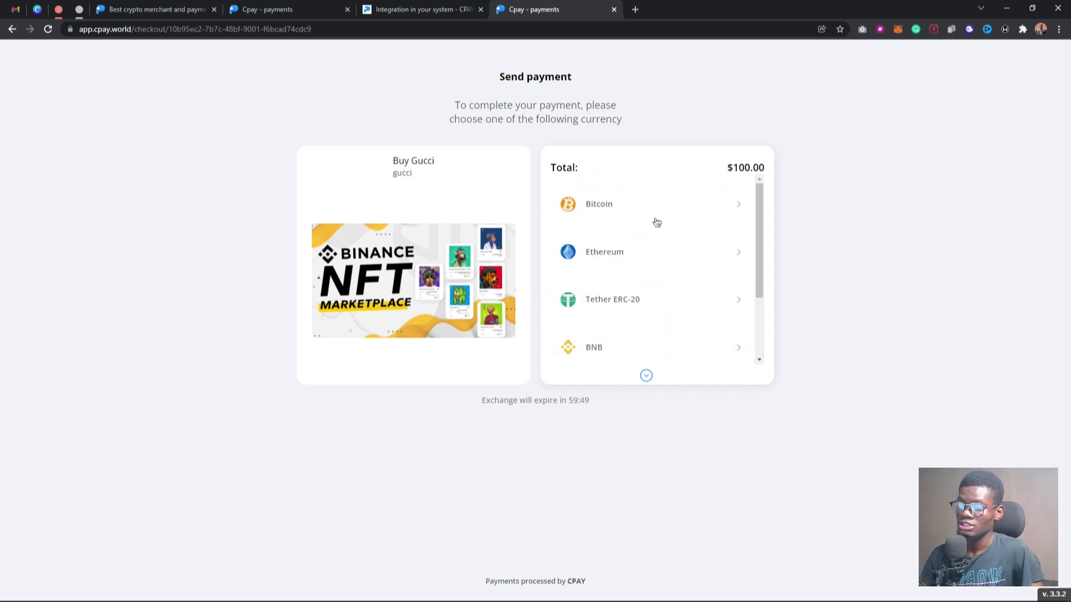
scroll(667, 256, down, 2)
scroll(677, 284, up, 2)
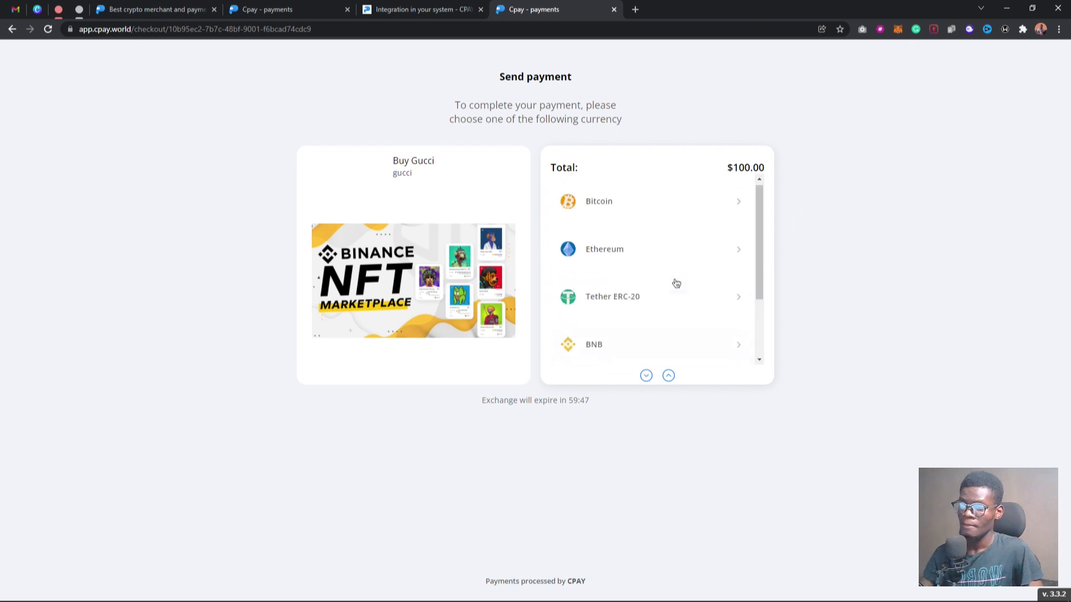
scroll(671, 308, down, 2)
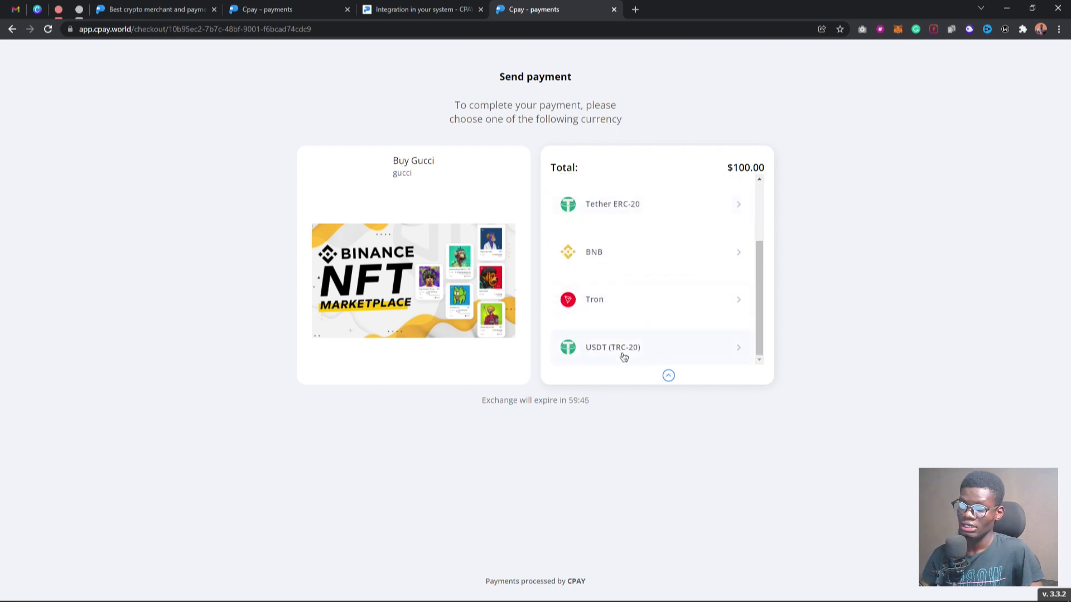
- Pay with USDT (TRC-20), copy the 100 USDT address, and return to Checkouts
click(663, 355)
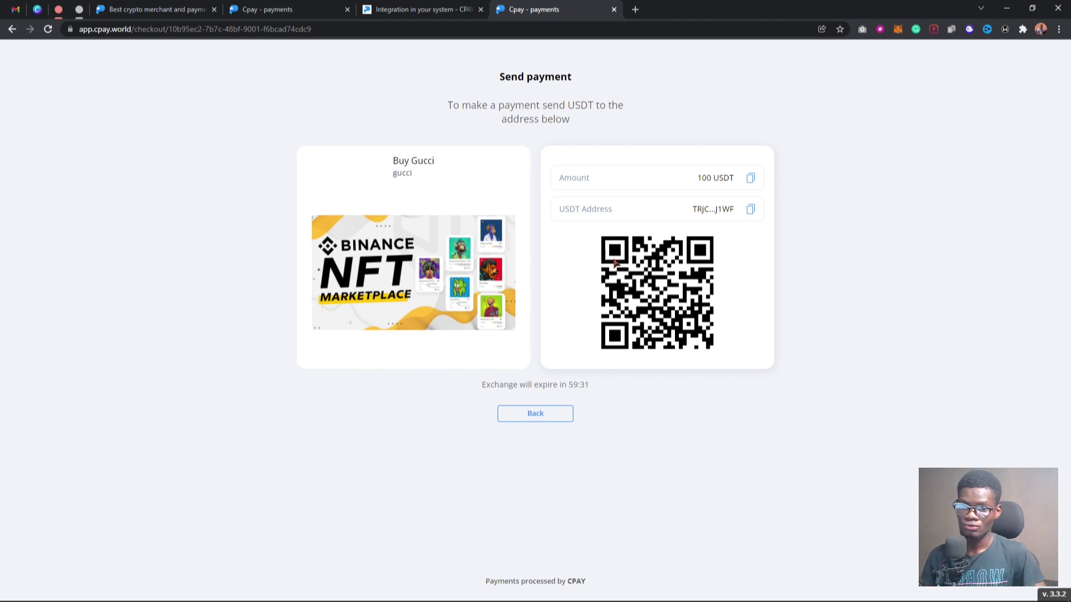
click(751, 210)
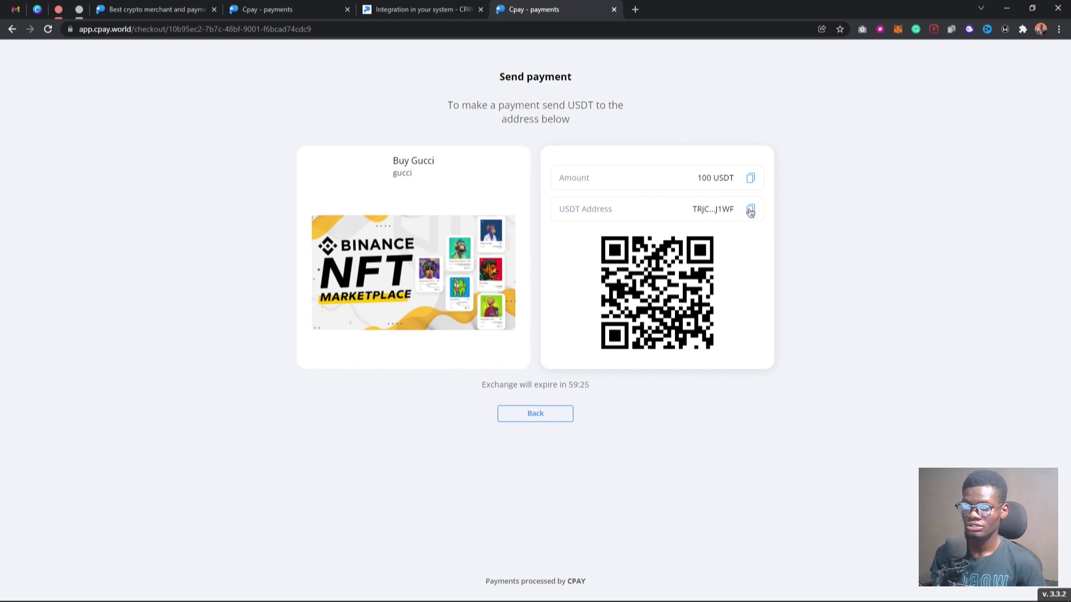
click(254, 7)
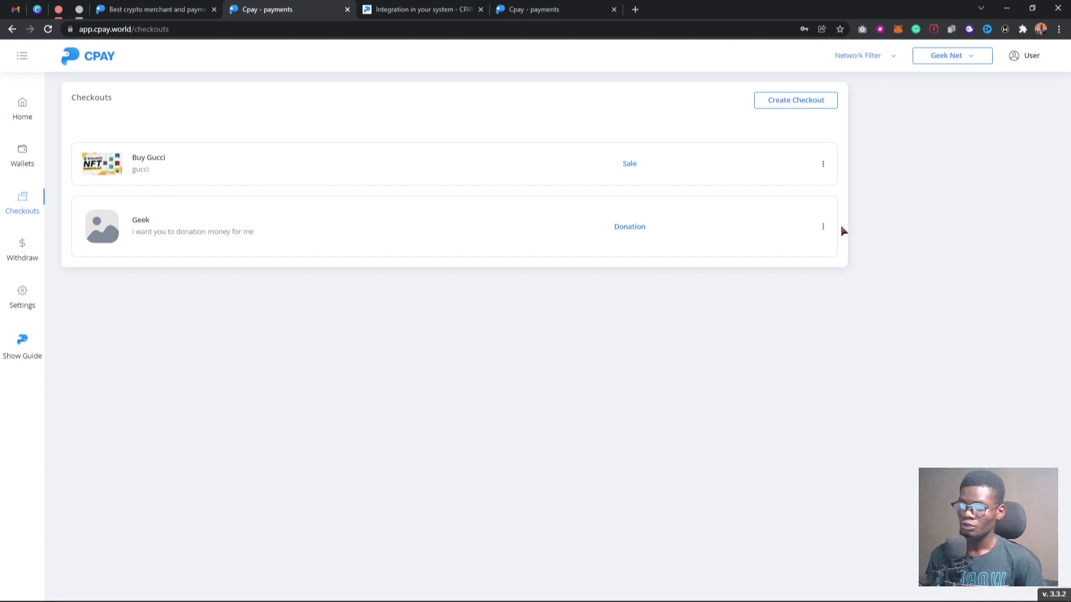
- Copy the Geek checkout's link and open it in a new tab
click(824, 229)
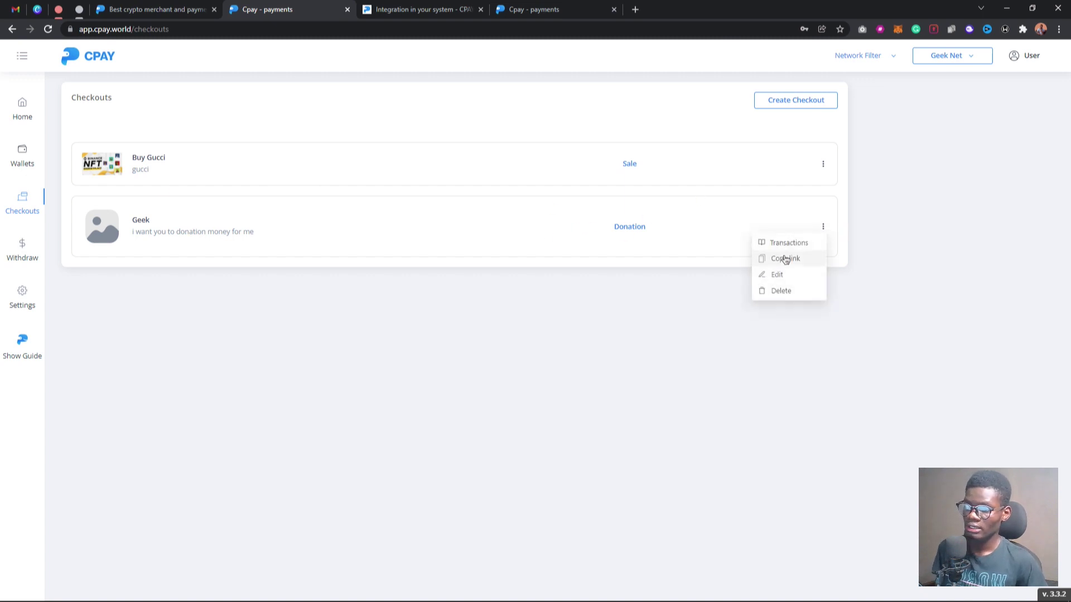
click(787, 257)
click(635, 9)
key(ctrl+v)
key(Return)
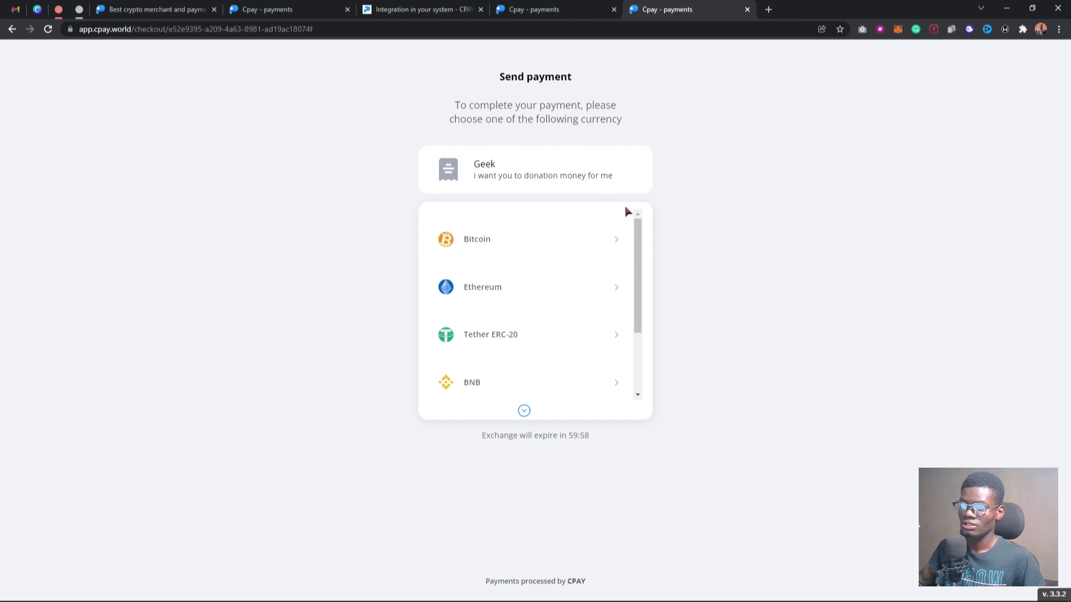
- Pay the Geek donation with USDT TRC-20, copy its address, then switch to the integration docs
mouse_move(483, 178)
mouse_down()
mouse_move(497, 176)
mouse_move(497, 162)
mouse_up()
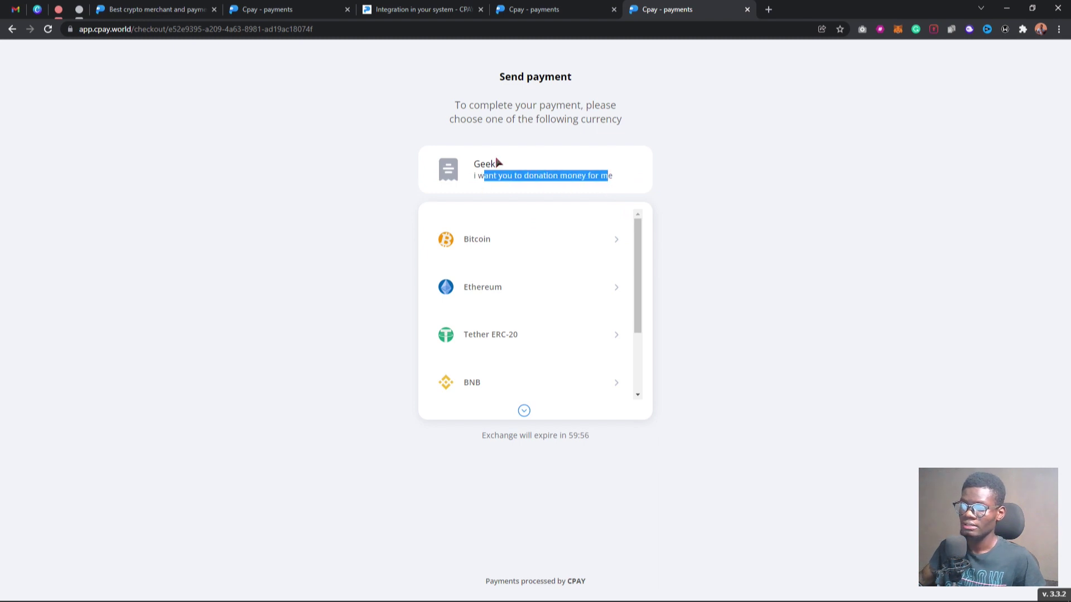
click(497, 162)
scroll(564, 312, down, 2)
click(510, 383)
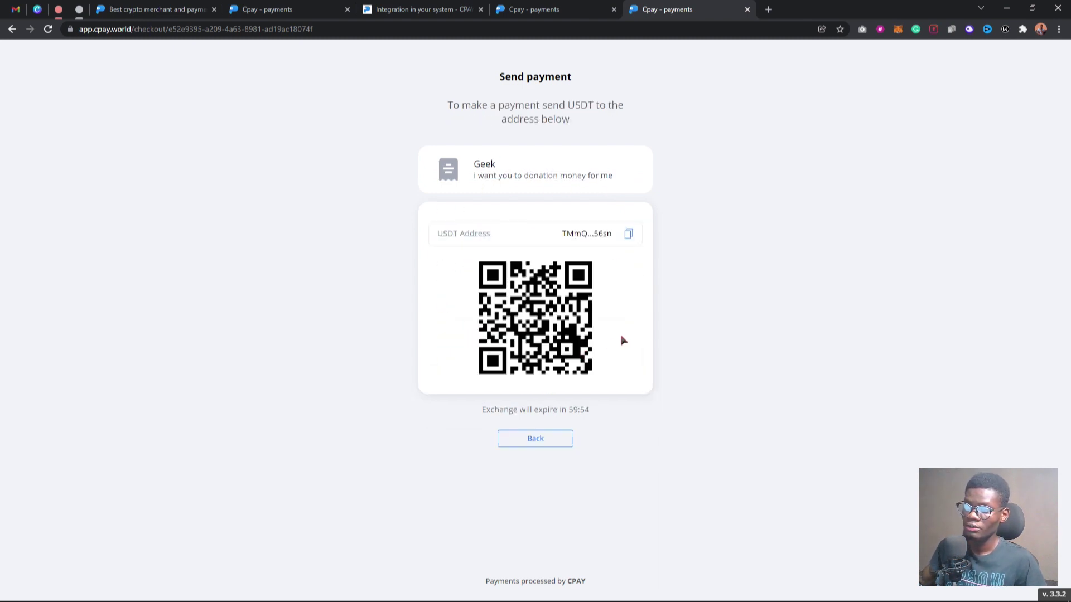
click(634, 238)
click(585, 5)
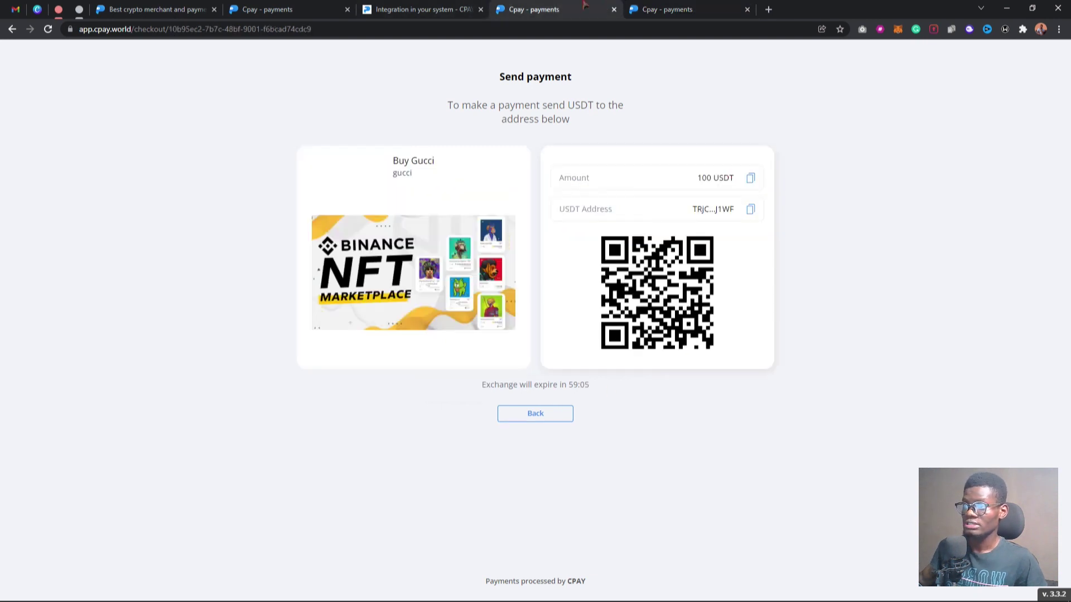
click(405, 7)
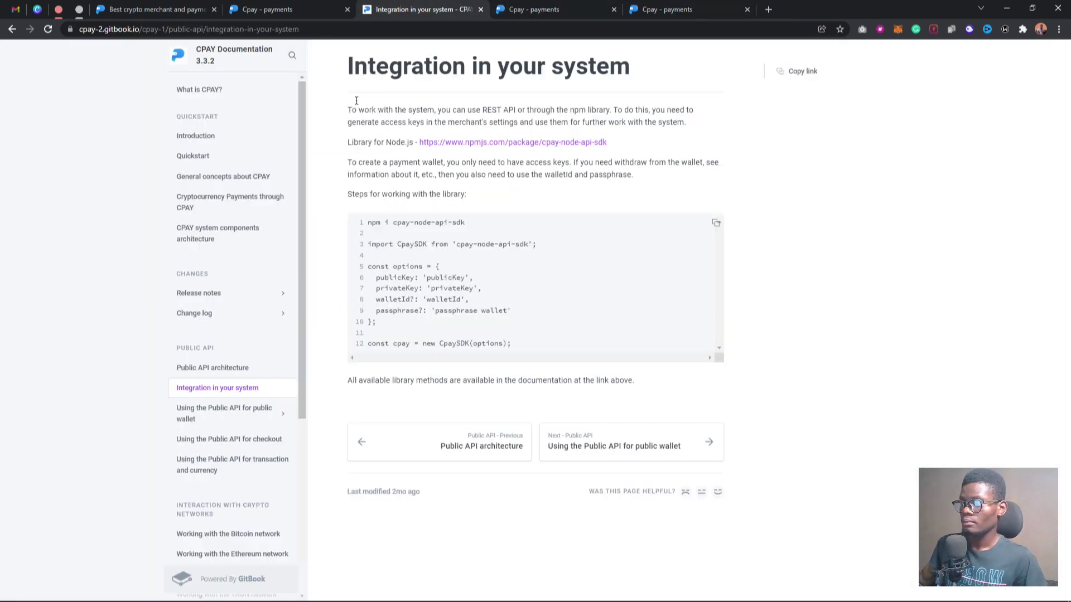
- Preview the Sell a product checkout form with 60-minute expiry, then close it empty
click(293, 10)
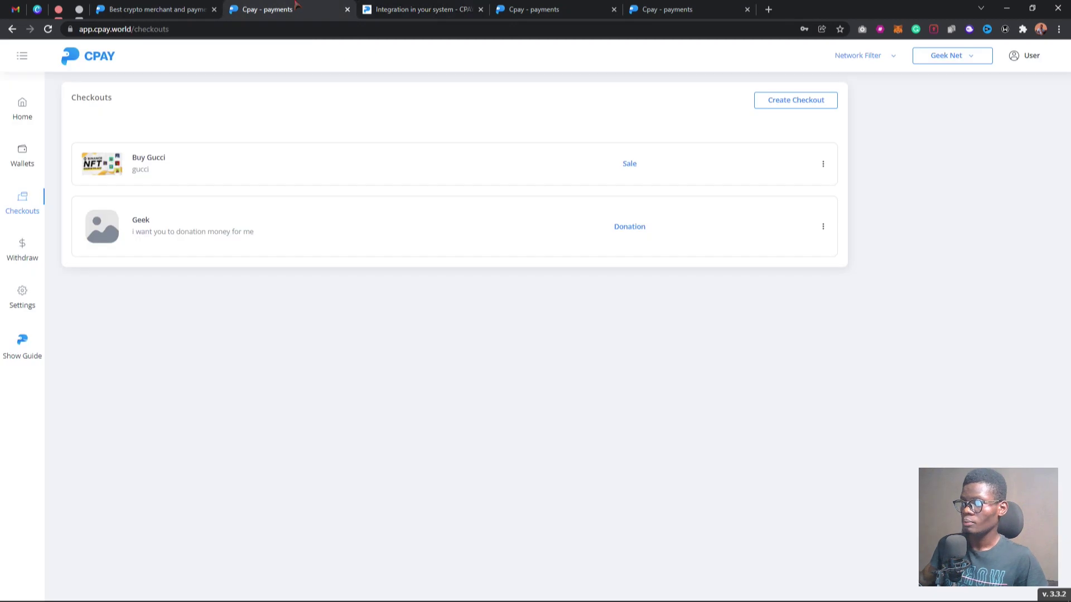
click(800, 101)
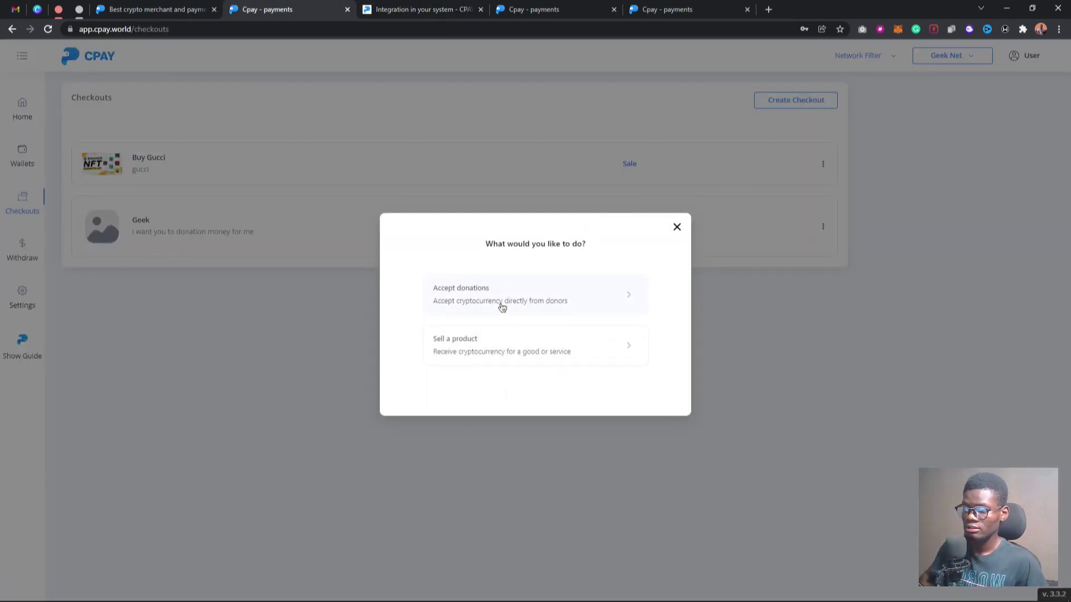
click(545, 355)
click(516, 224)
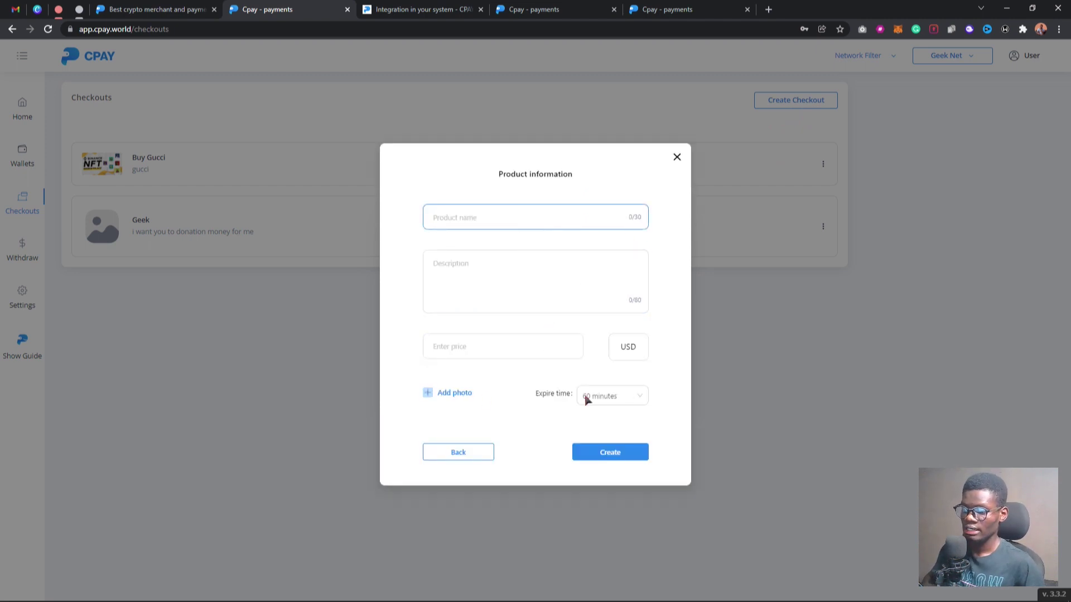
click(634, 397)
click(680, 427)
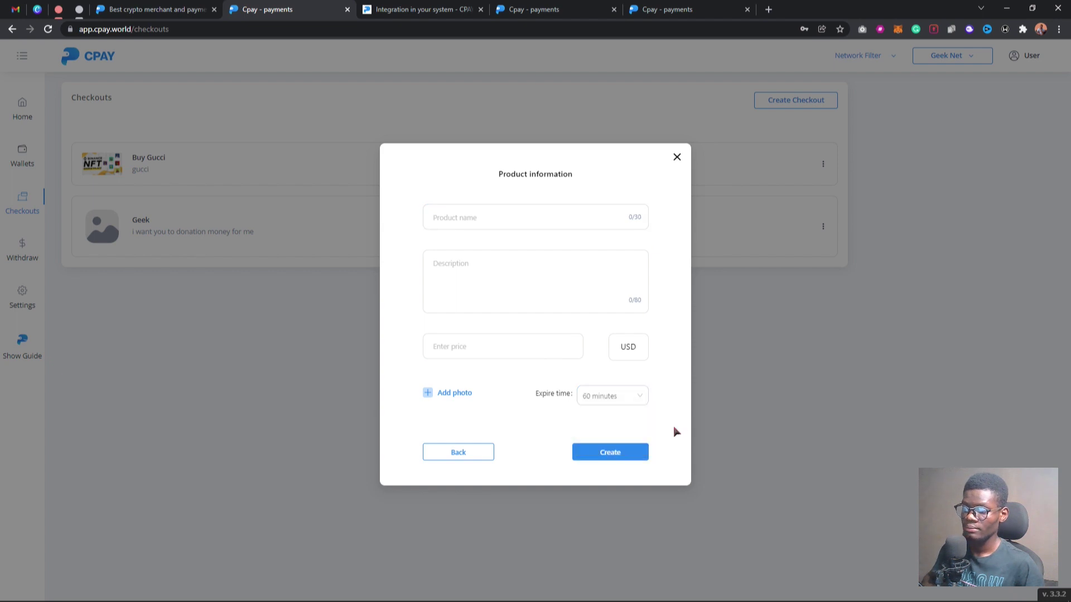
click(677, 158)
- View the Buy Gucci share link, then preview the Accept donations form and close it
click(159, 161)
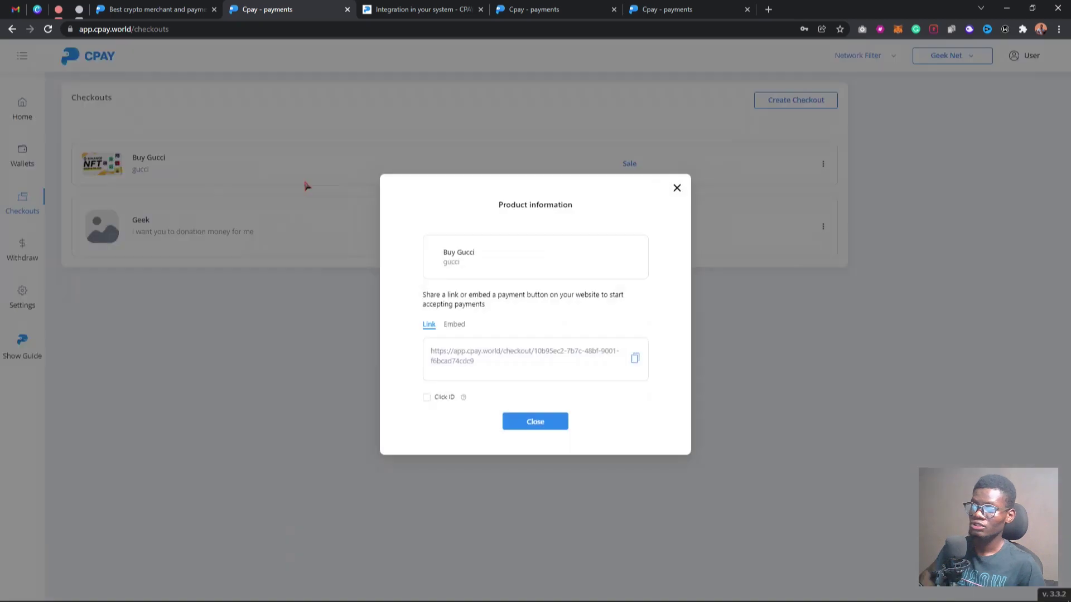
click(677, 187)
click(831, 102)
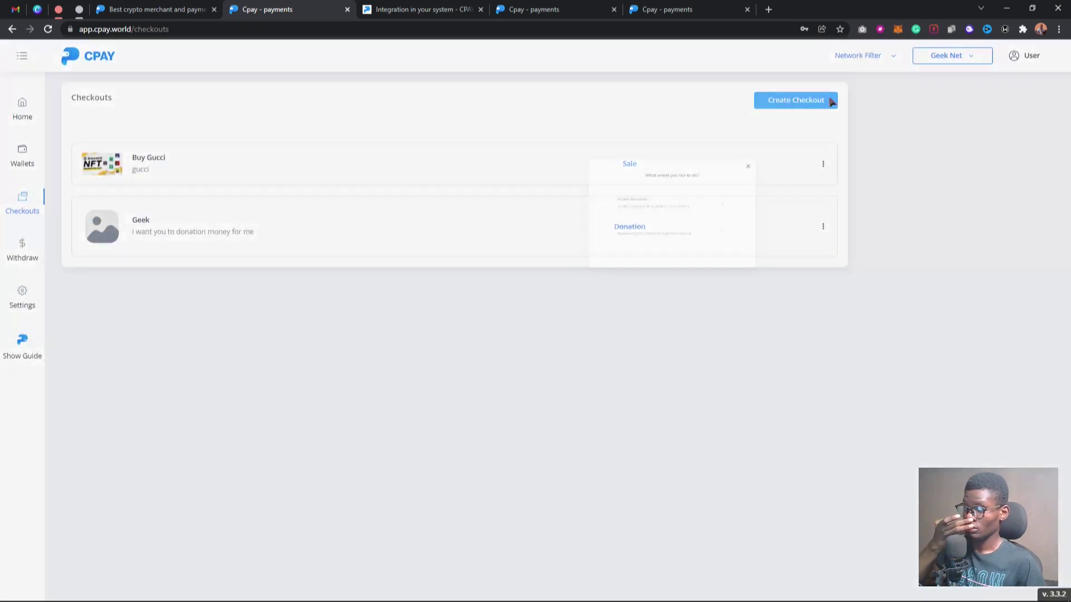
click(535, 333)
click(466, 452)
click(516, 297)
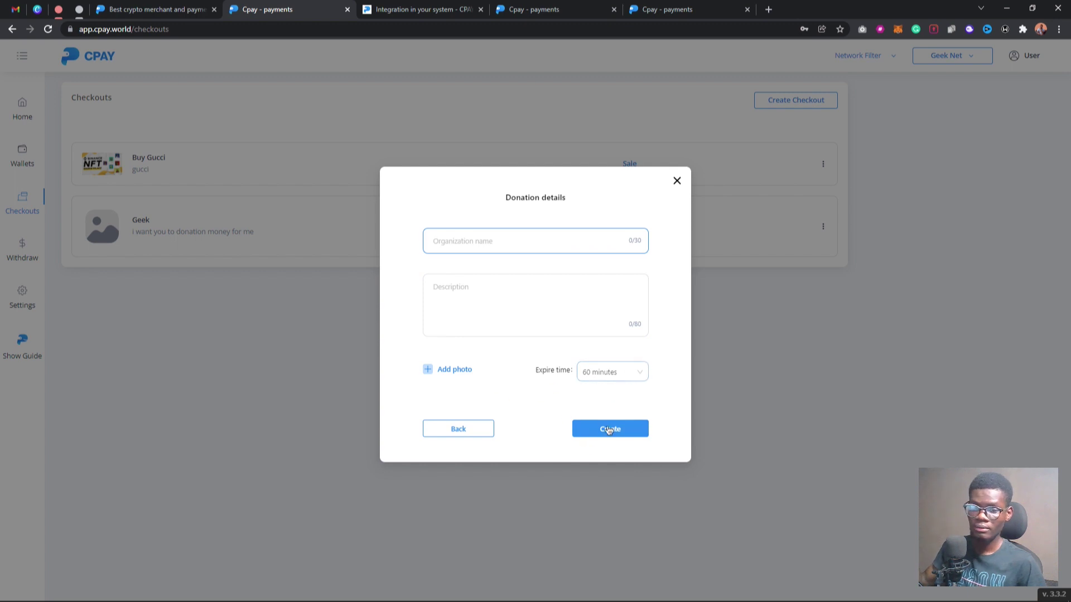
click(677, 180)
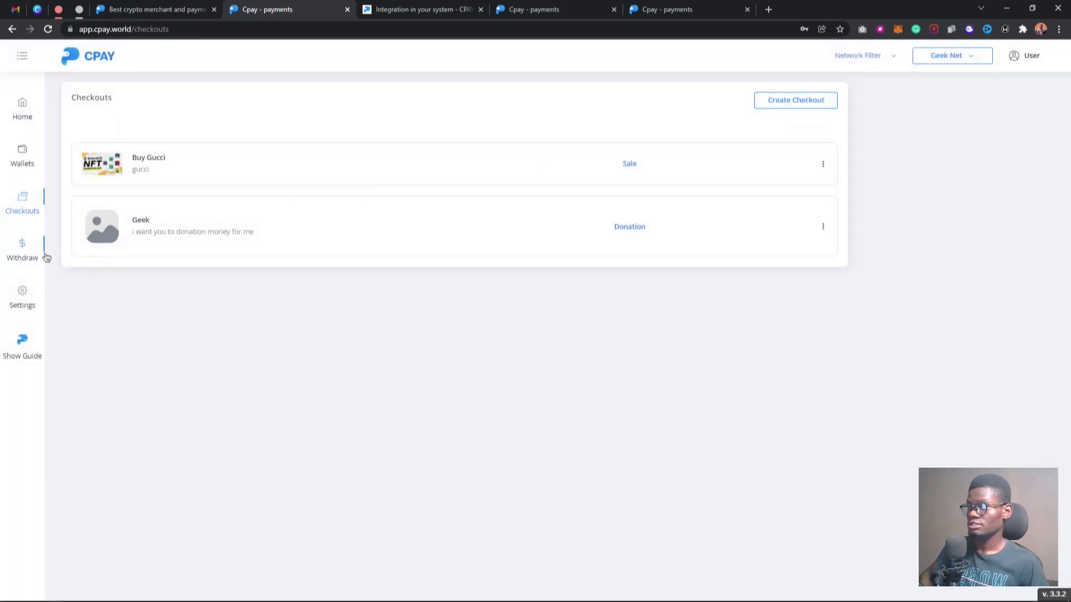
- Review the empty Withdraw page, then open Settings showing the 0.5% merchant fee
click(25, 252)
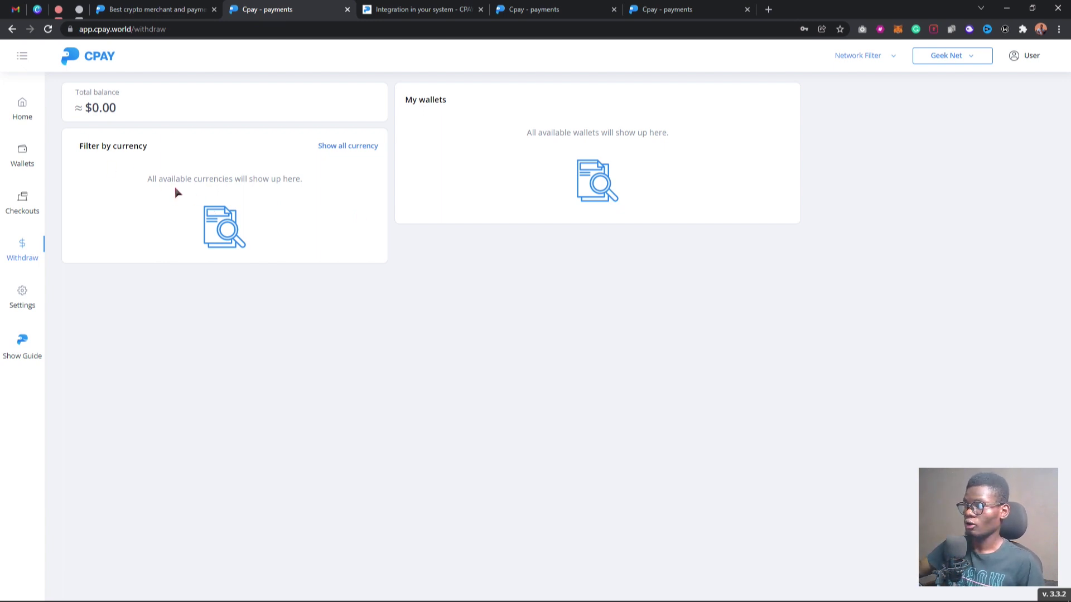
drag(152, 177, 330, 189)
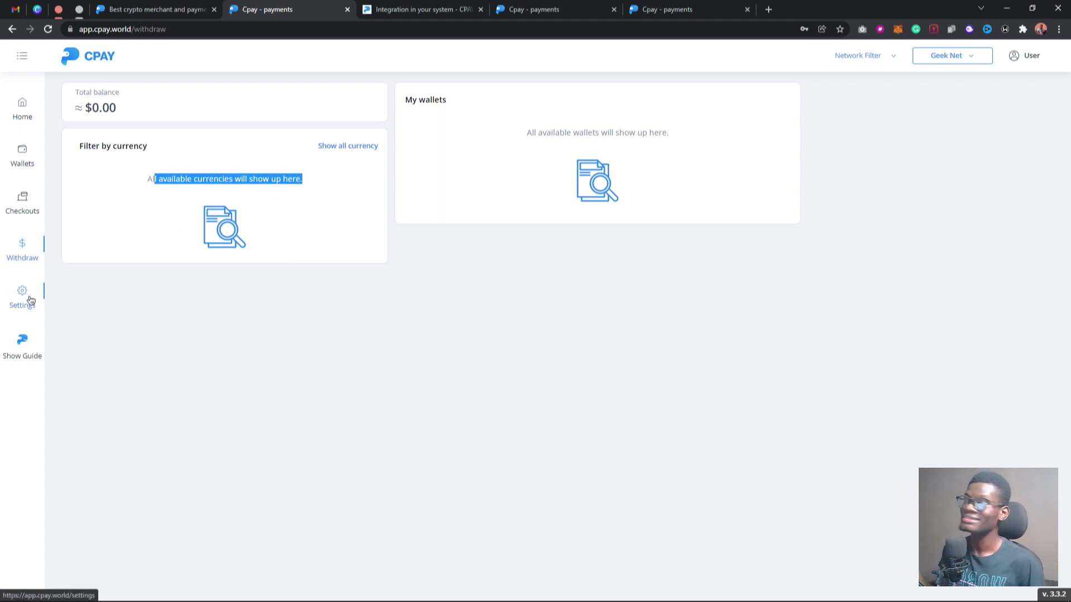
click(15, 302)
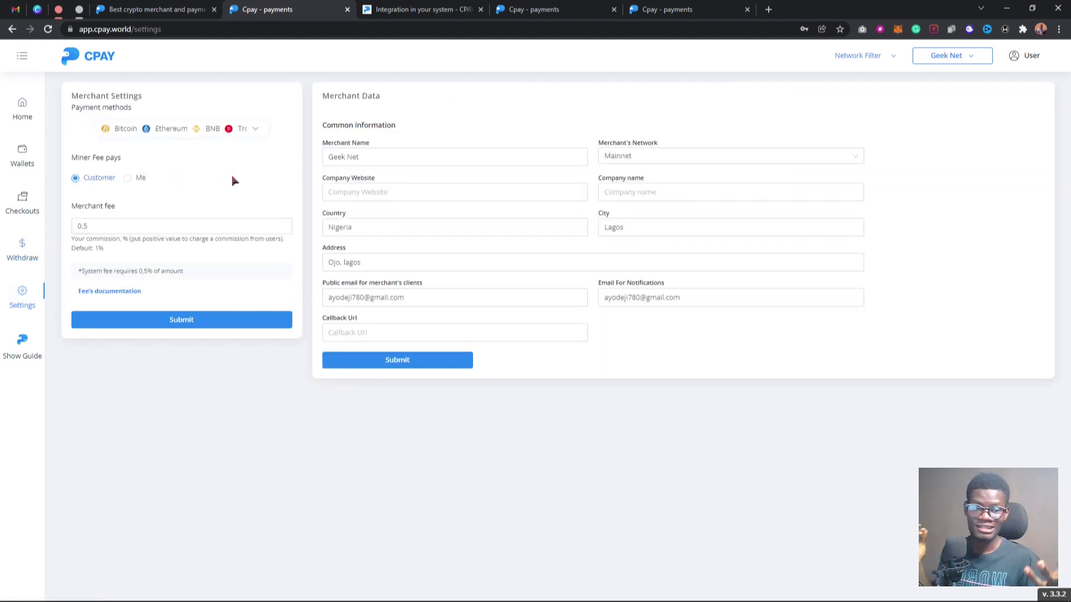
click(209, 131)
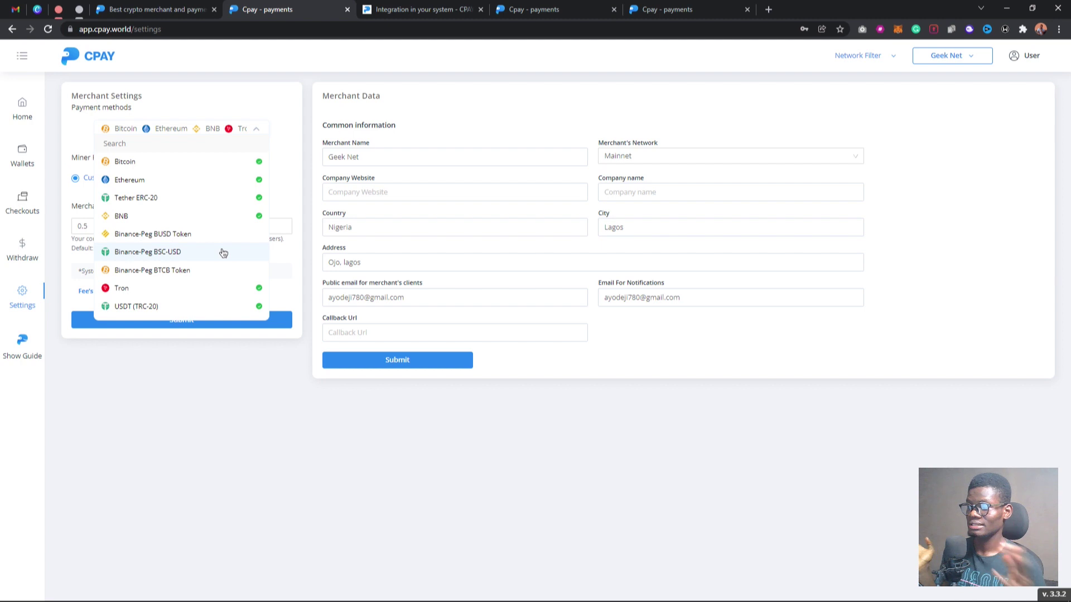
click(249, 391)
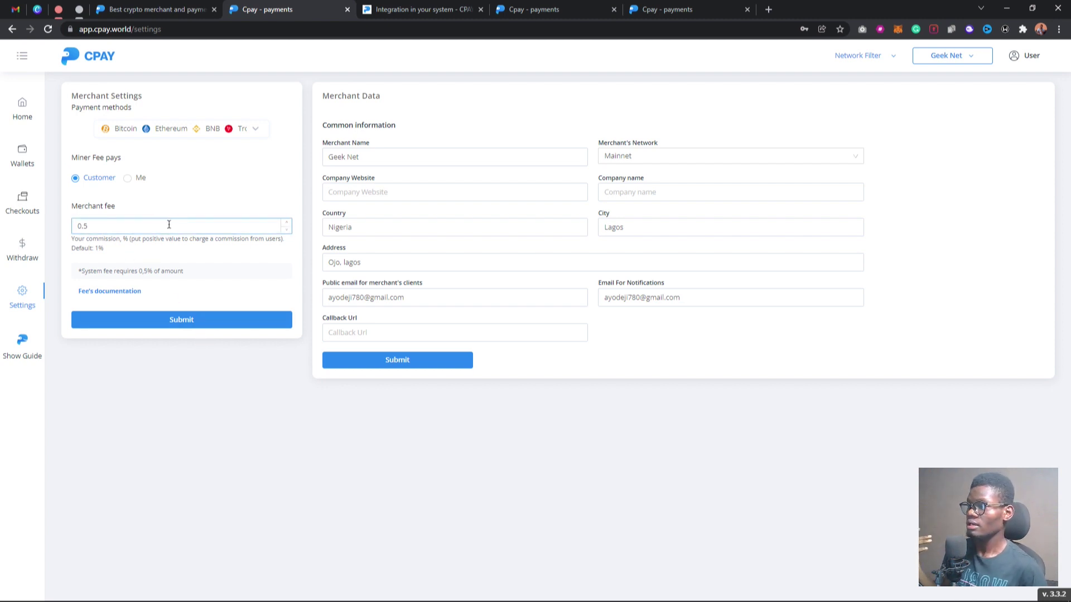
click(377, 159)
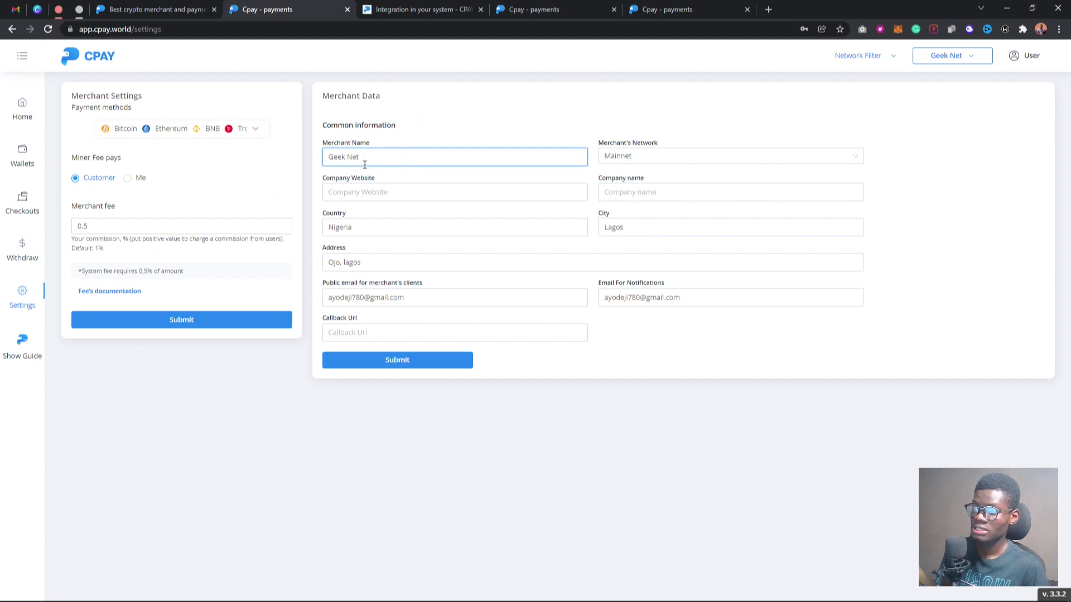